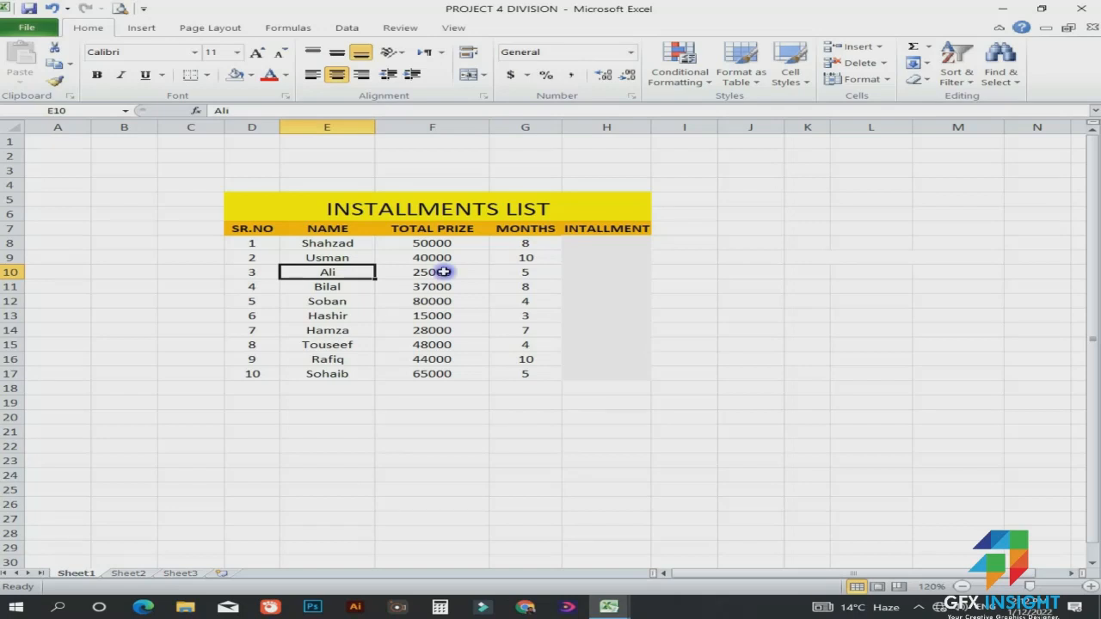
left_click(447, 272)
left_click_drag(500, 245, 519, 369)
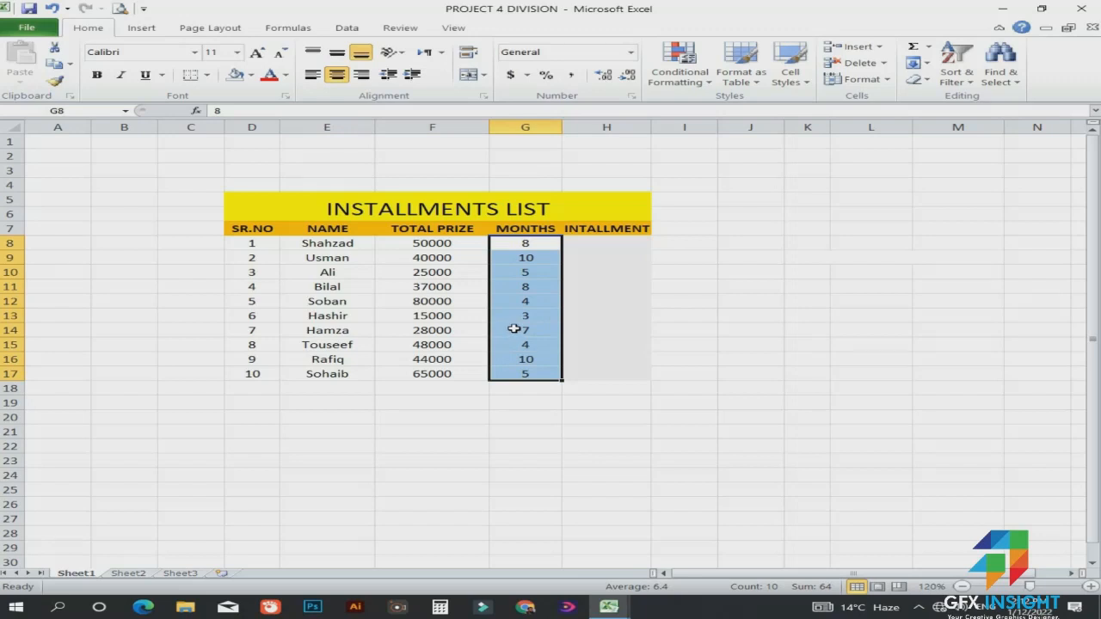
left_click(453, 248)
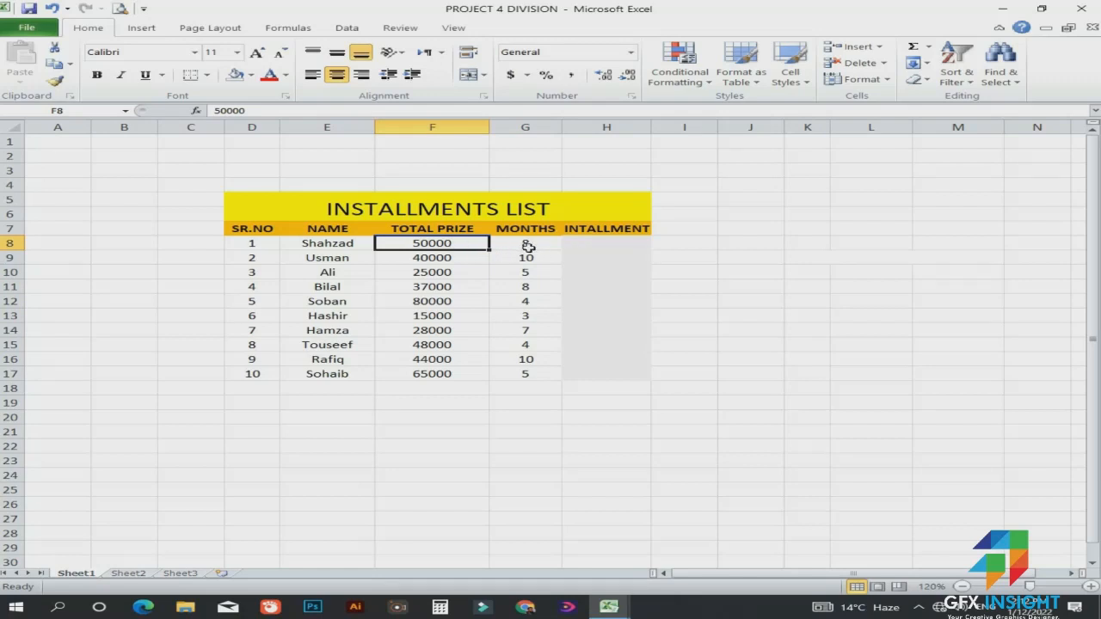
Calculate the first installment in H8 by dividing total prize by months with =F8/G8
left_click(606, 246)
double_click(616, 245)
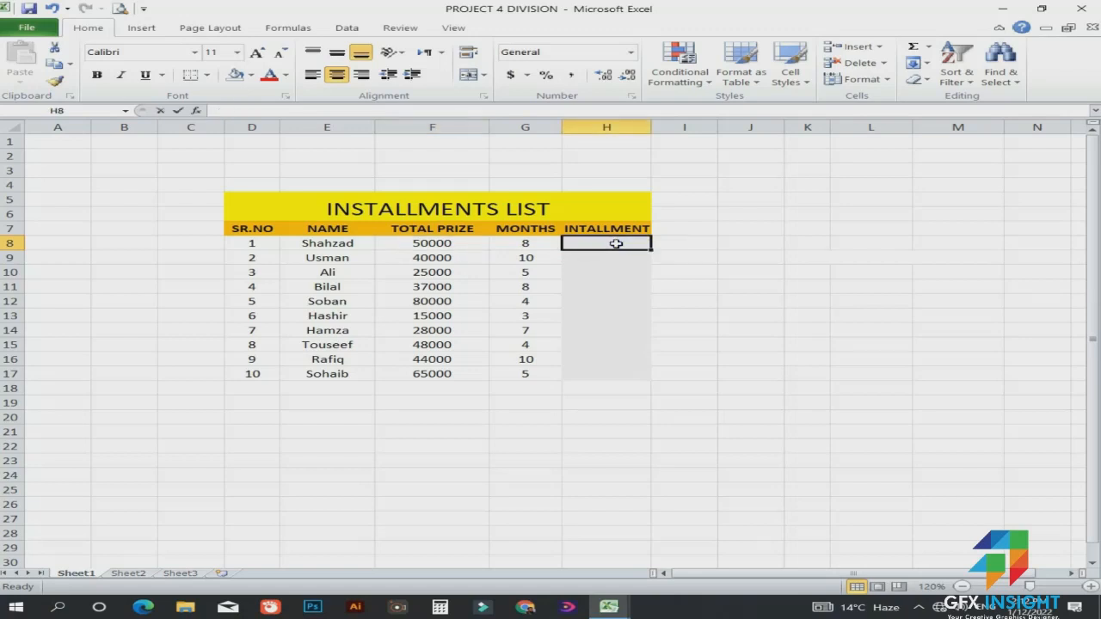
type("=")
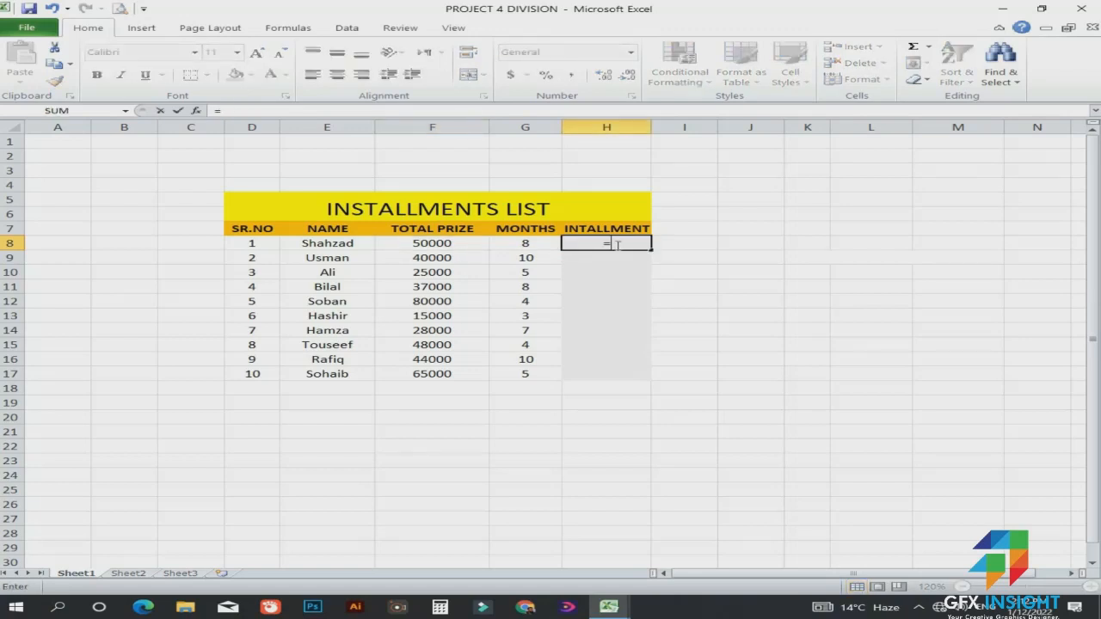
left_click(432, 245)
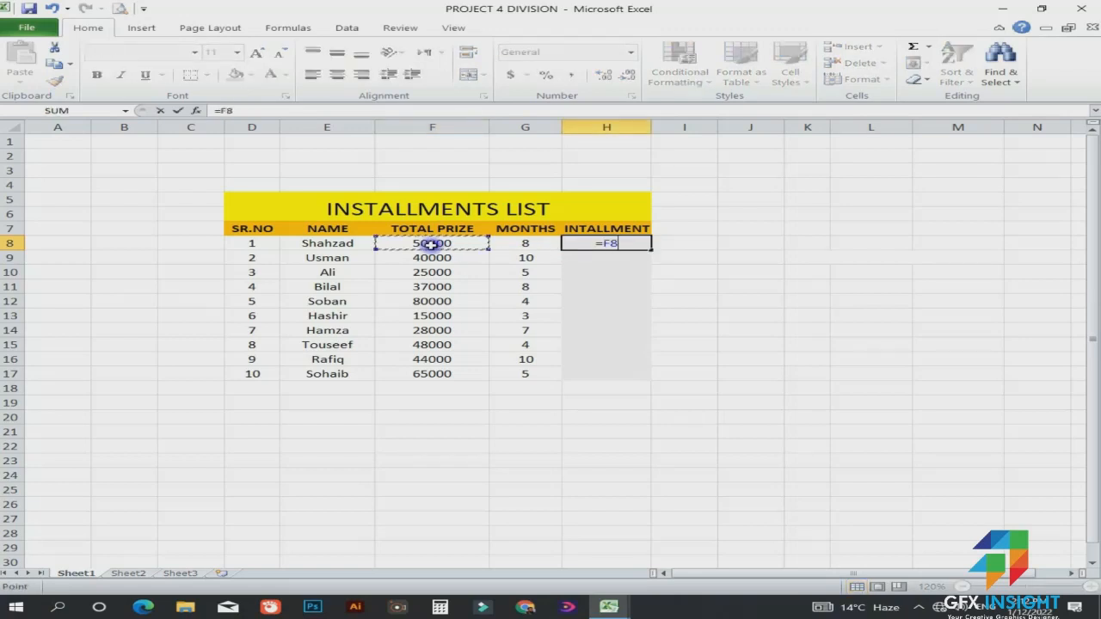
type("/")
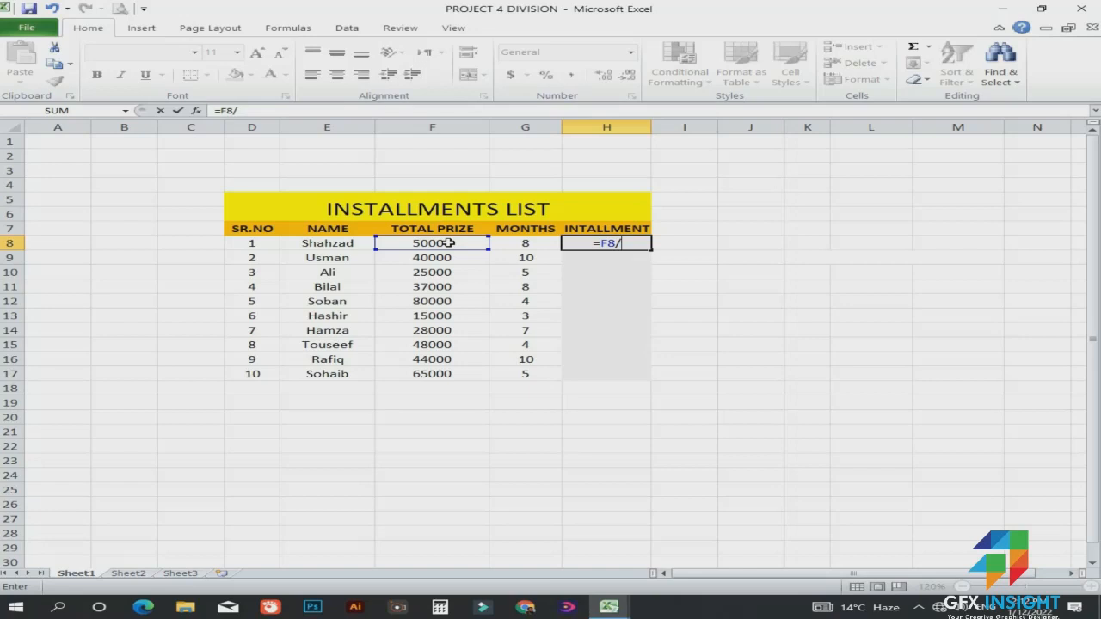
left_click(522, 241)
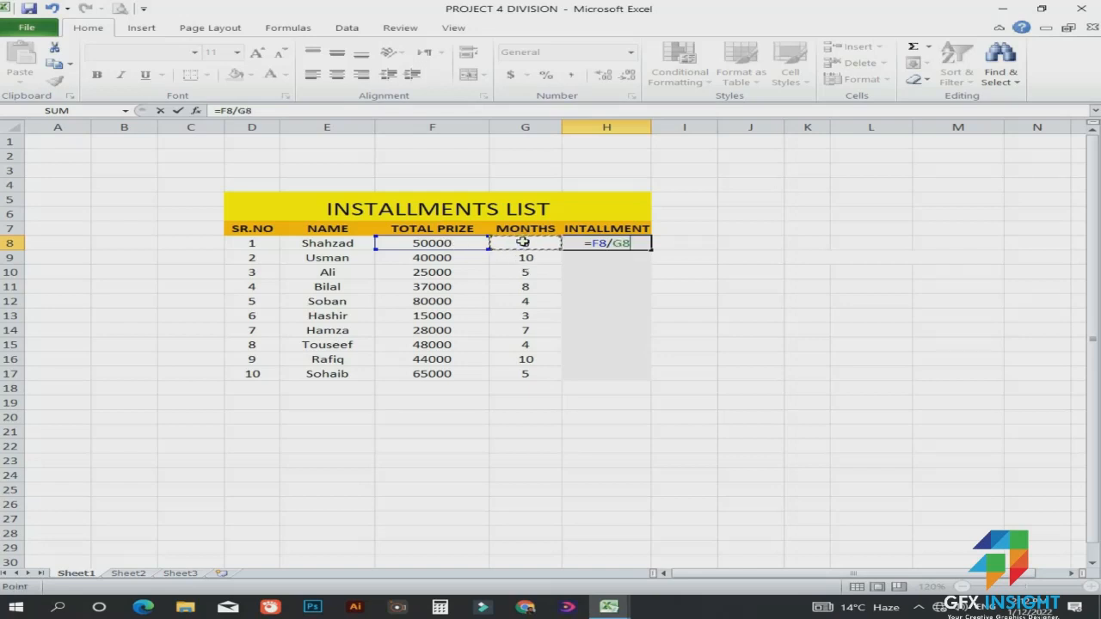
key("Return")
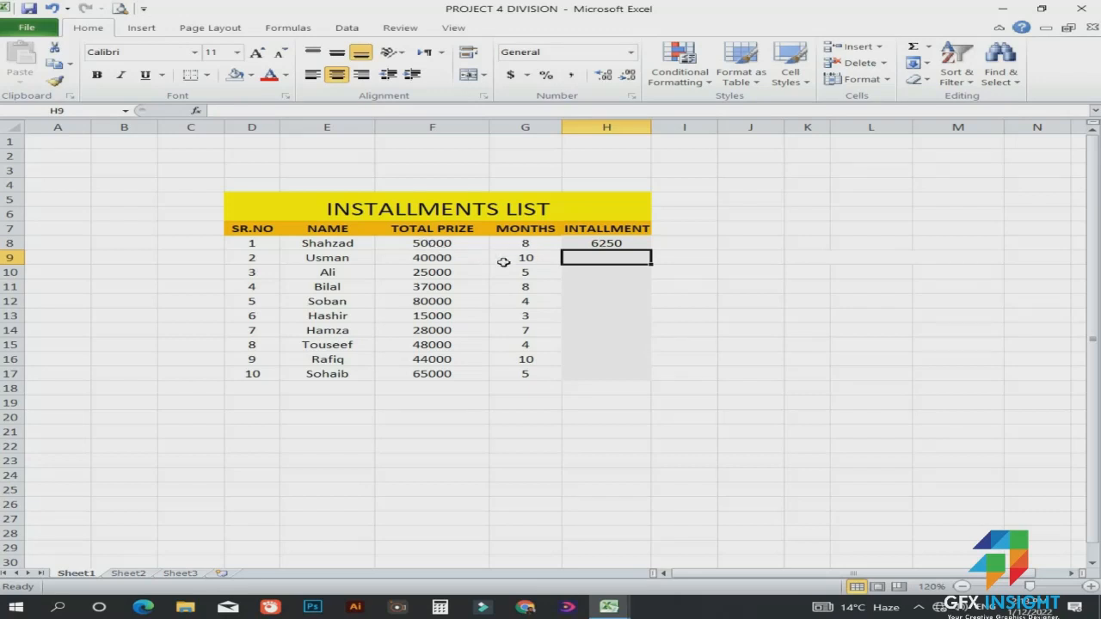
Calculate the second installment in H9 with the division formula =F9/G9
type("=")
left_click(448, 259)
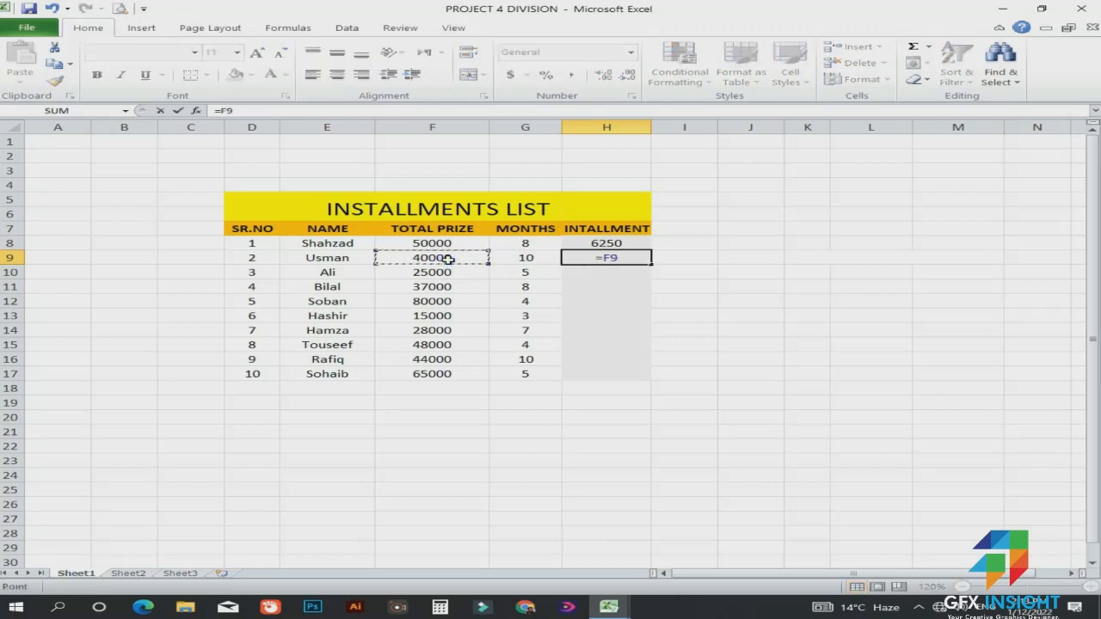
type("/")
left_click(527, 257)
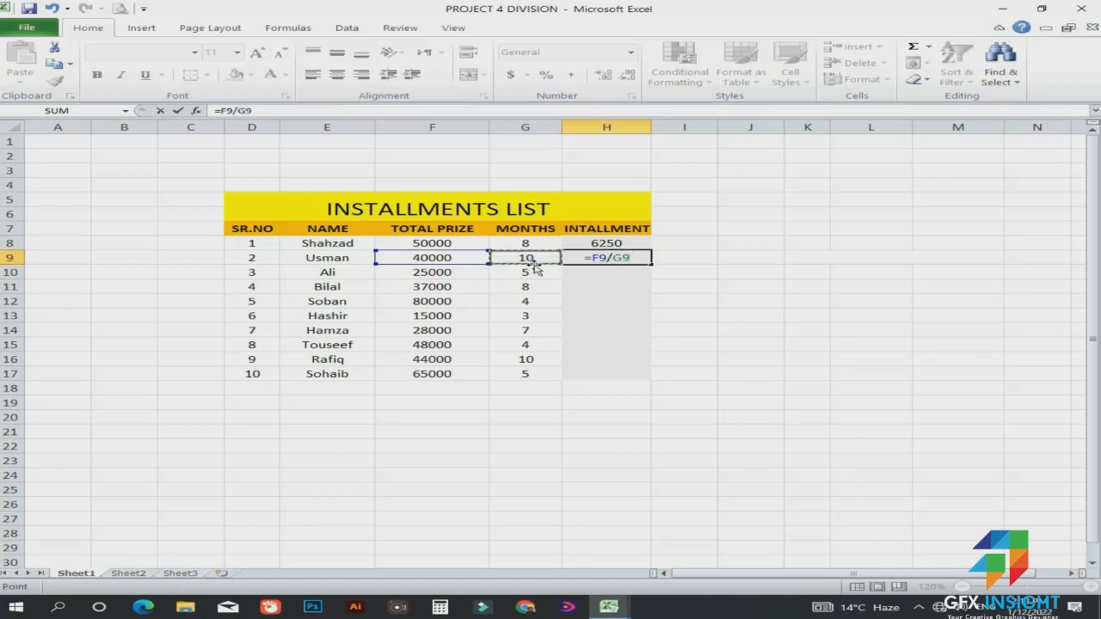
key("Return")
Fill the division formula from H9 down the installment column to H17
left_click(606, 258)
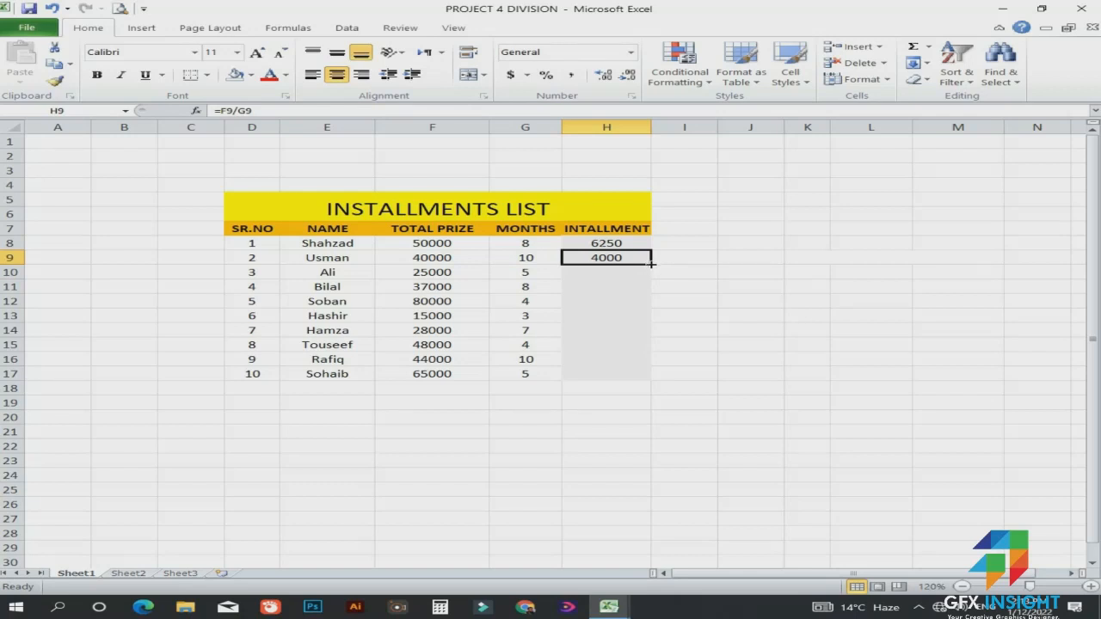
left_click_drag(651, 264, 641, 381)
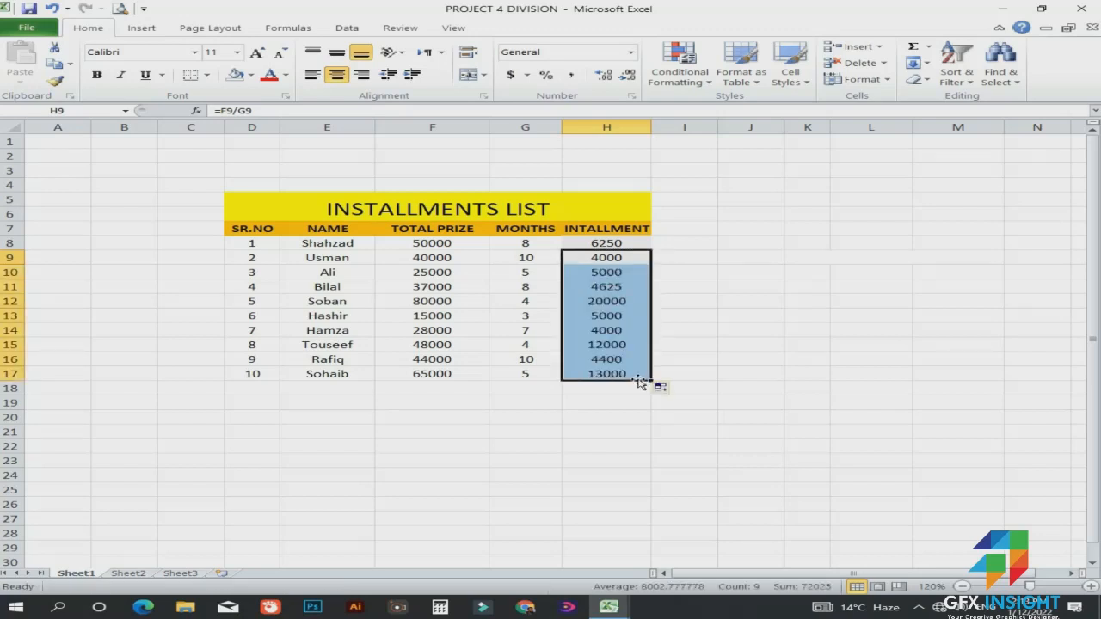
left_click(680, 276)
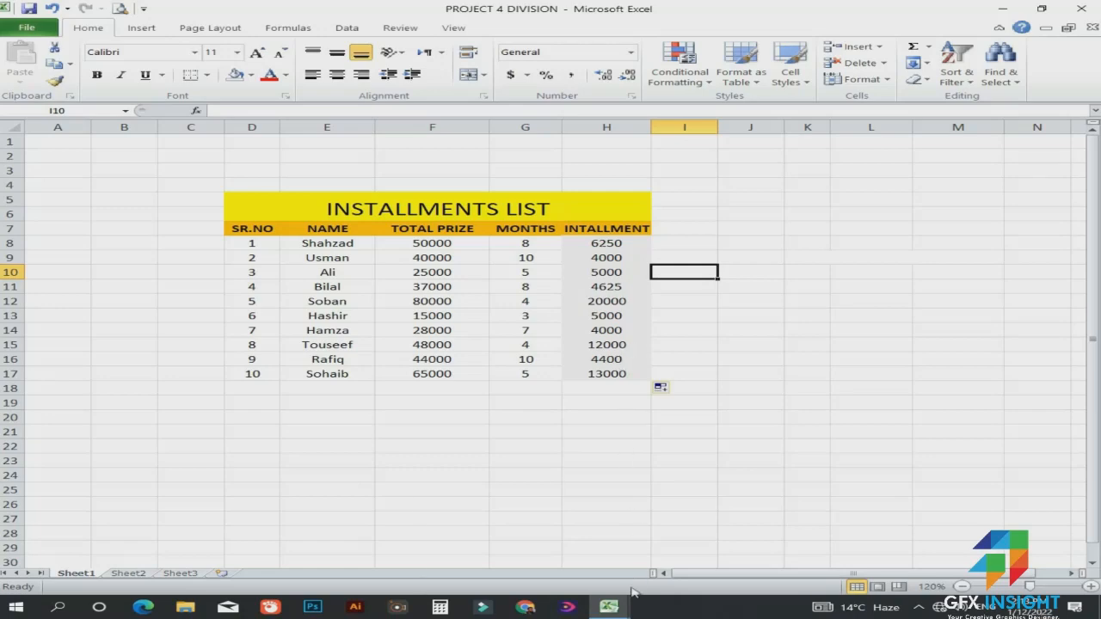
Switch to the project 5 multiply workbook and compute the first worker's total in I10 with =G10*H10
mouse_move(608, 607)
left_click(704, 525)
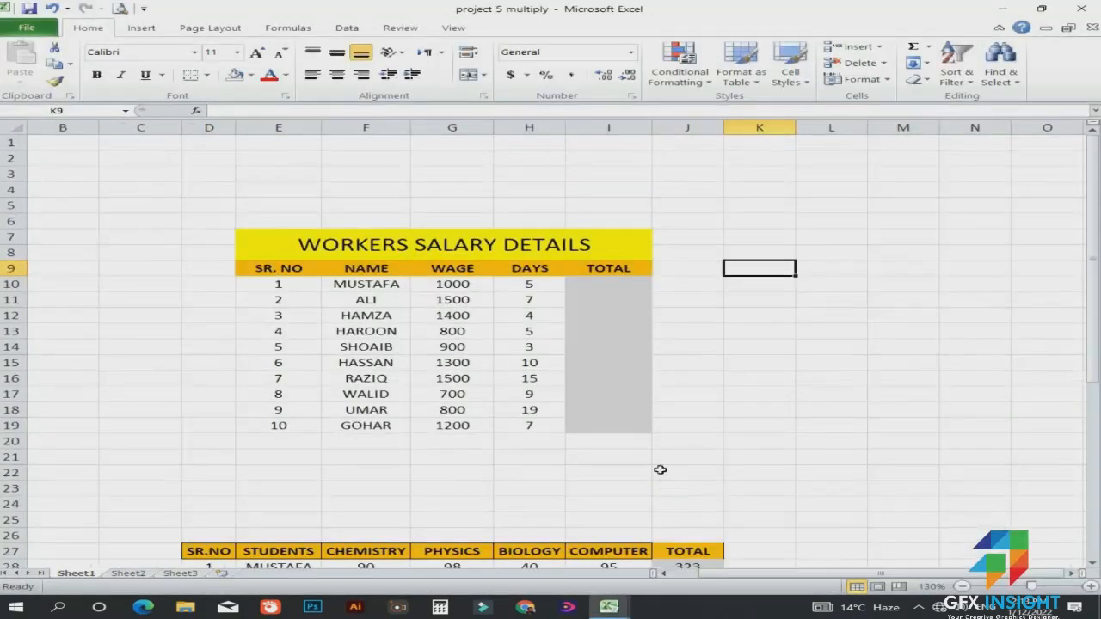
left_click(605, 284)
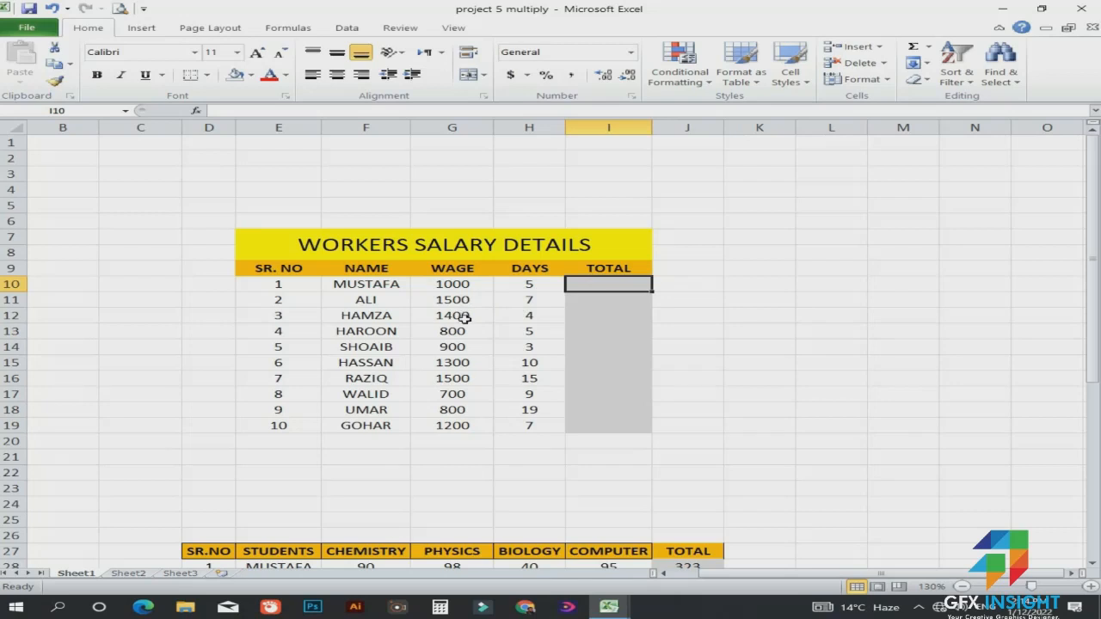
double_click(609, 279)
type("=")
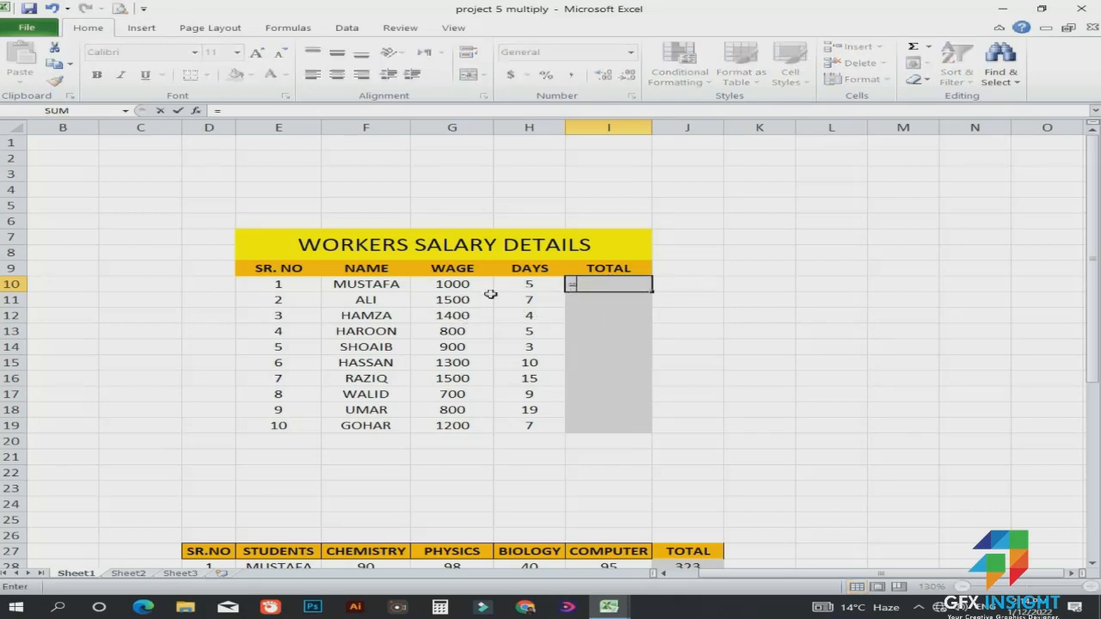
left_click(465, 288)
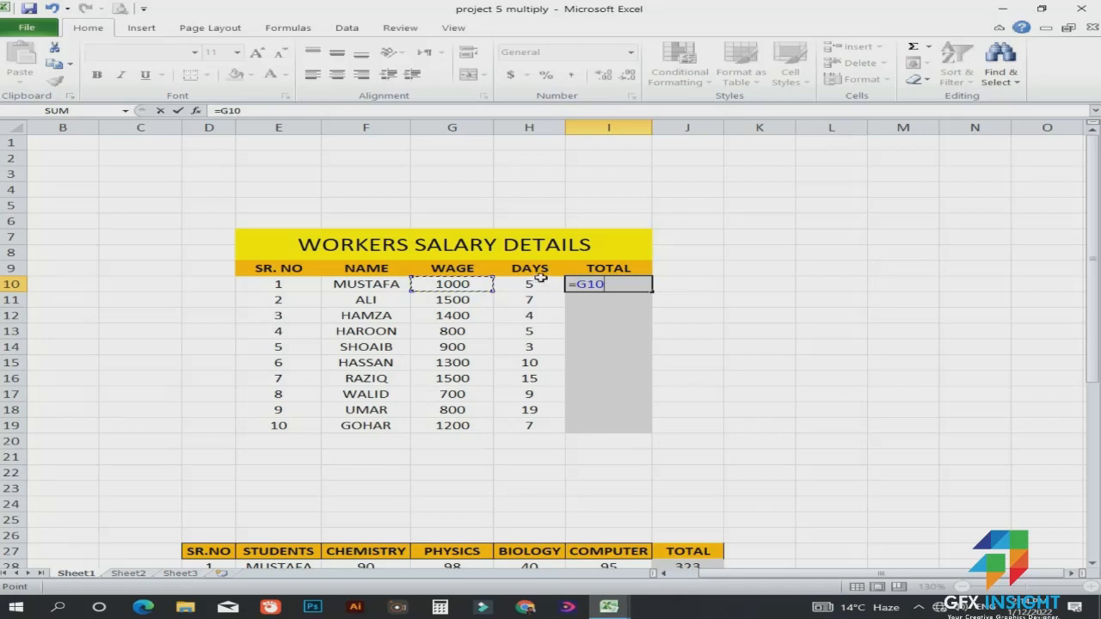
type("*")
left_click(548, 286)
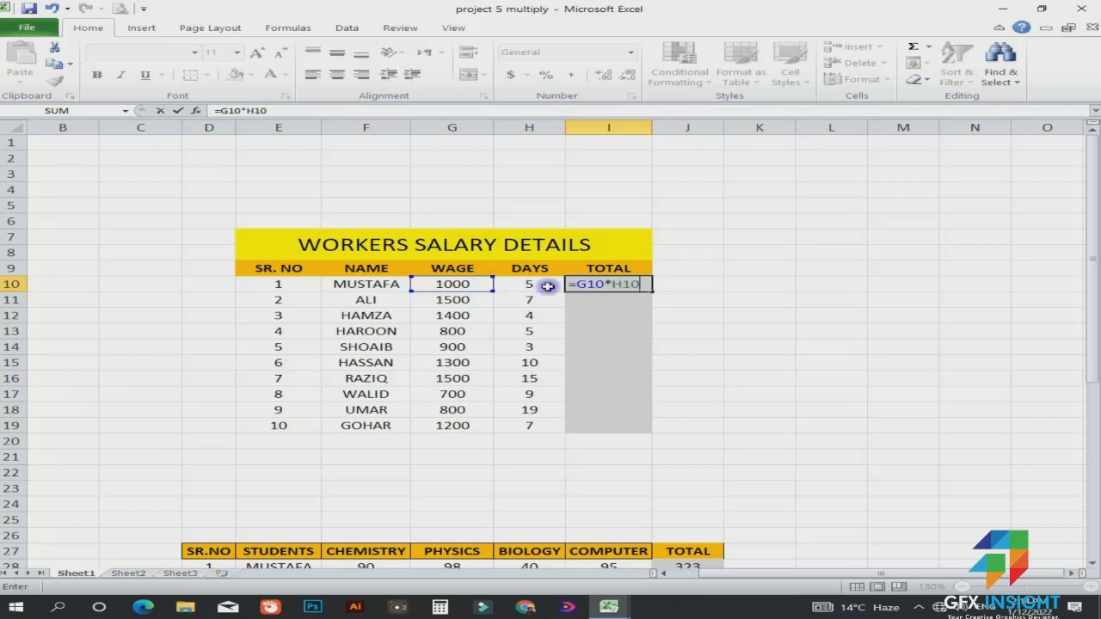
key("Return")
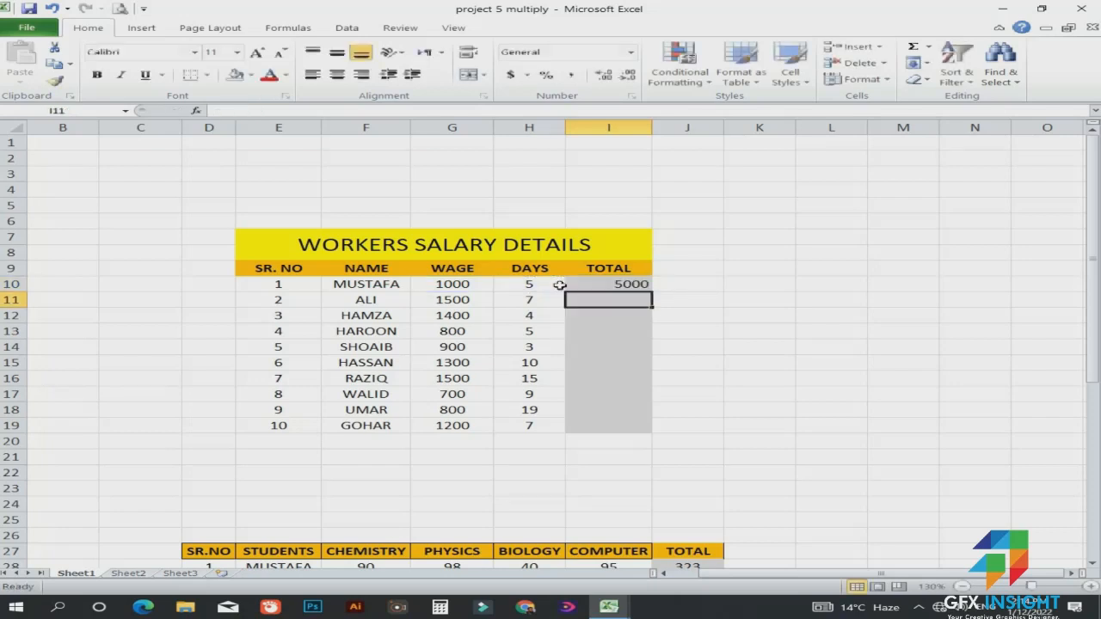
Compute the second worker's total in I11 by multiplying wage by days with =G11*H11
double_click(601, 299)
type("=")
left_click(474, 299)
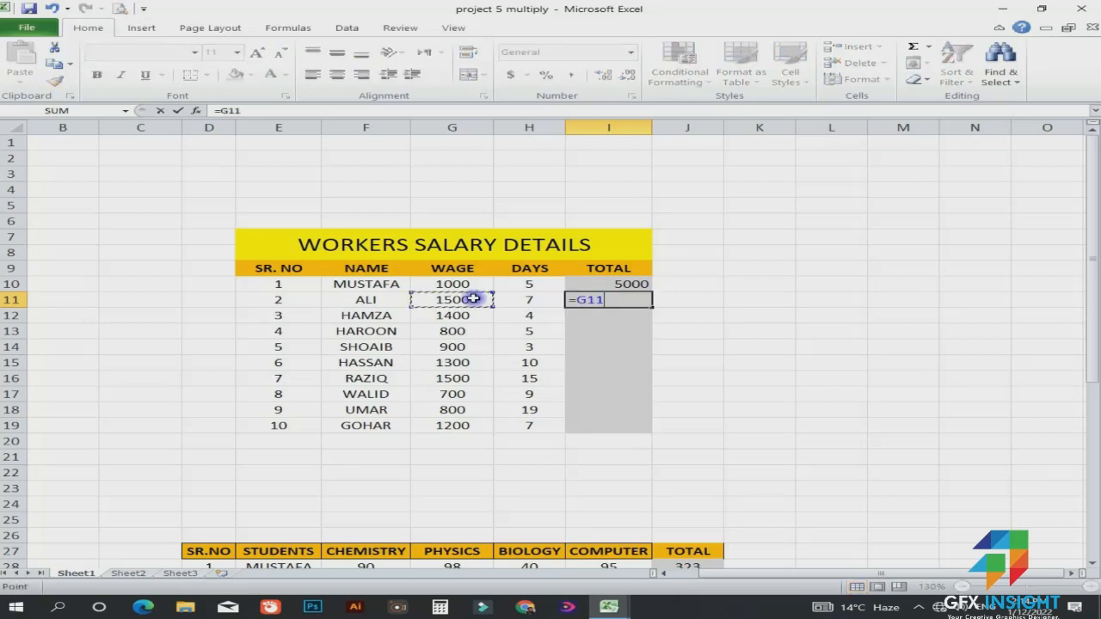
type("*")
left_click(517, 299)
key("Return")
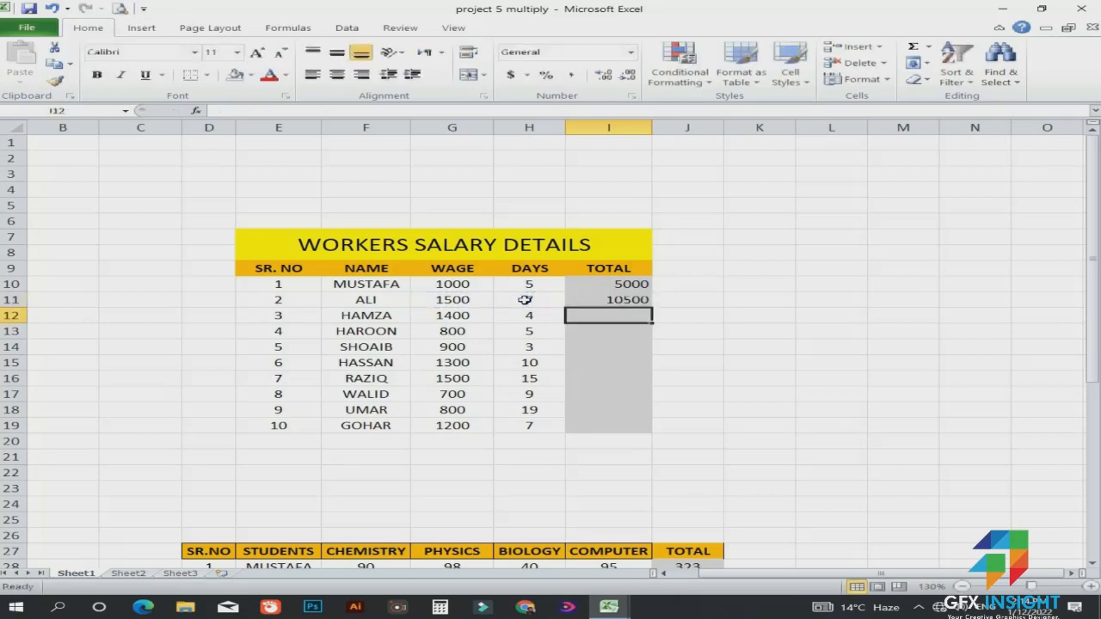
Fill the multiplication formula from I11 down the salary table's total column to I19
left_click(643, 300)
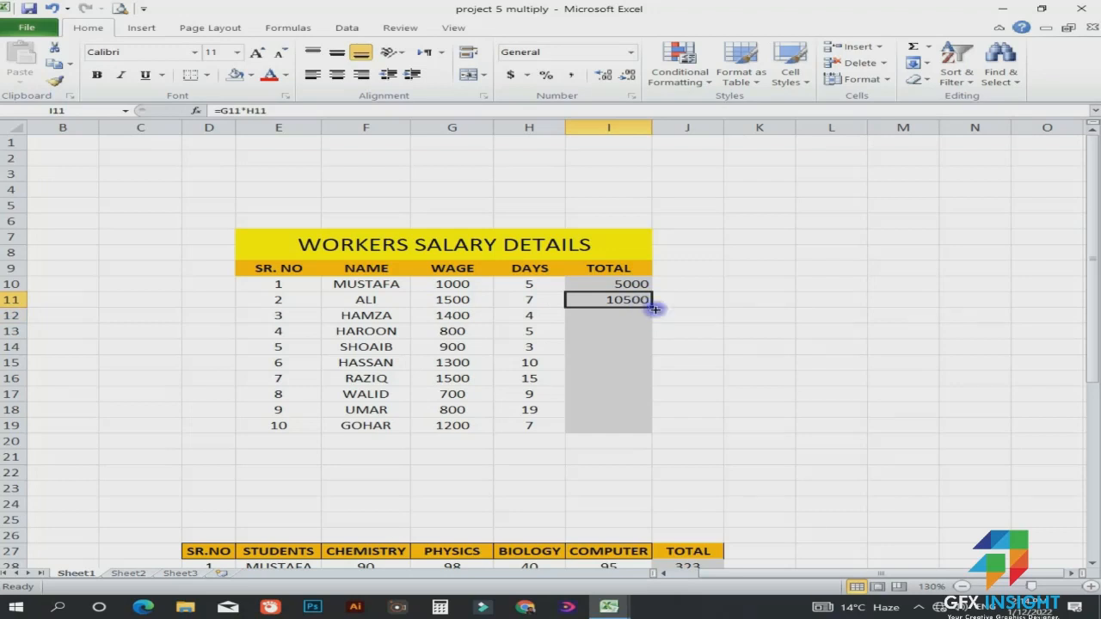
left_click_drag(654, 308, 654, 433)
left_click(684, 392)
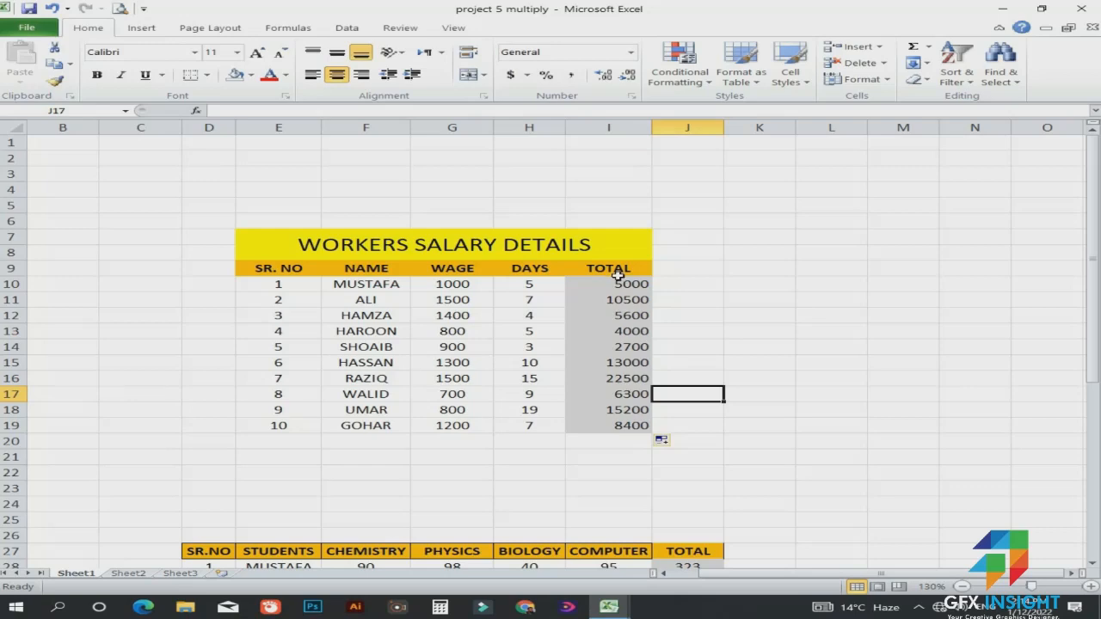
Set up a Less Than conditional formatting rule with threshold 50 for the students' subject marks in F28:I37
scroll(624, 284, "down", 4)
left_click(687, 357)
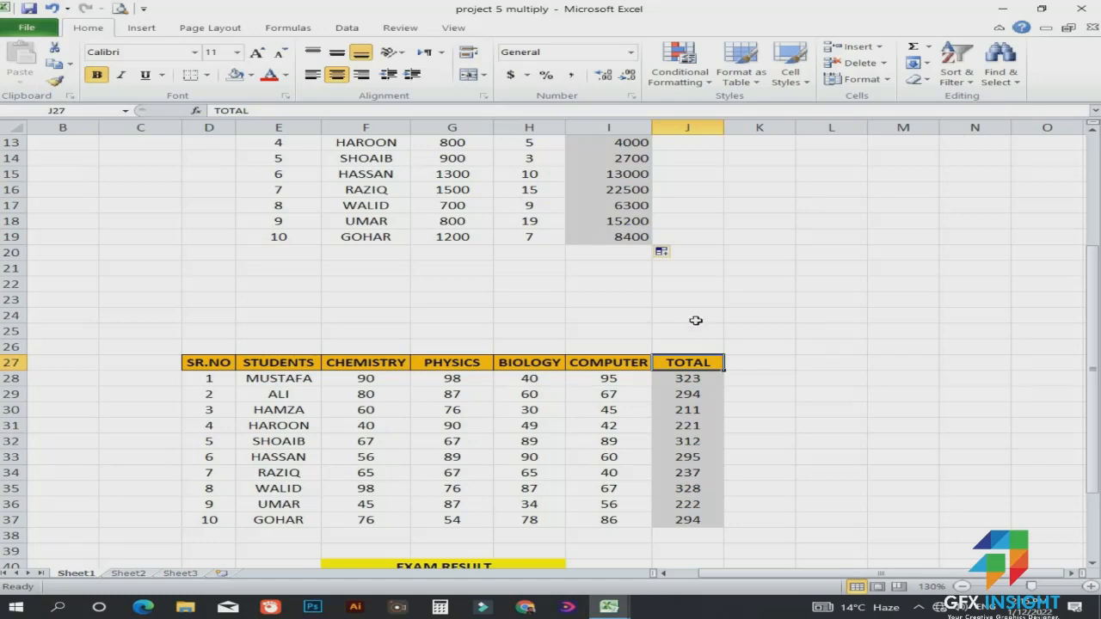
scroll(605, 319, "down", 4)
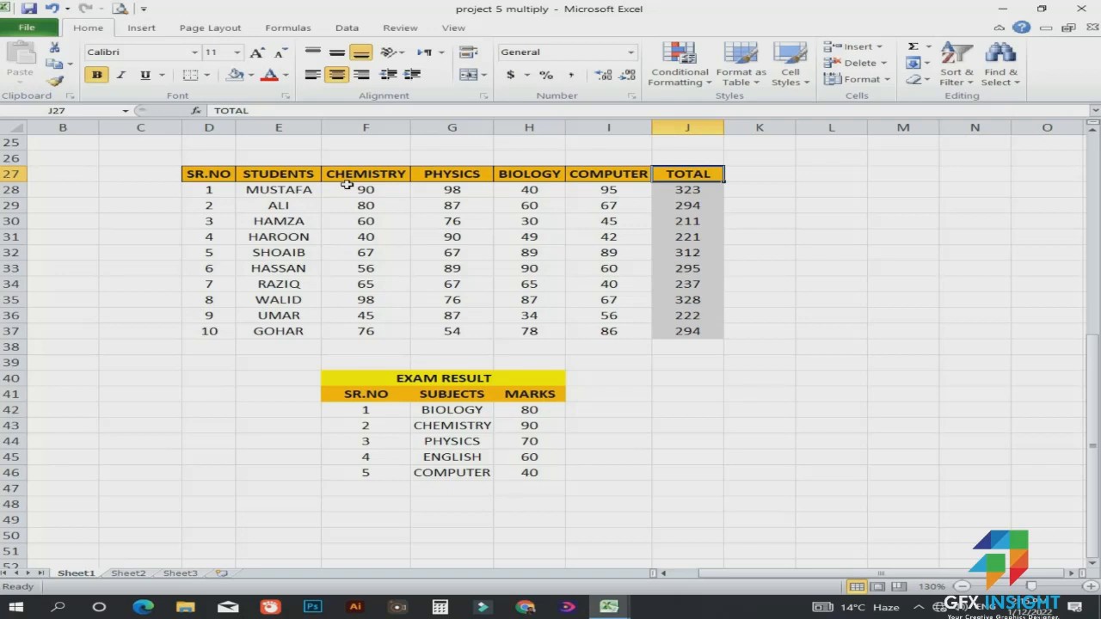
left_click_drag(352, 187, 576, 337)
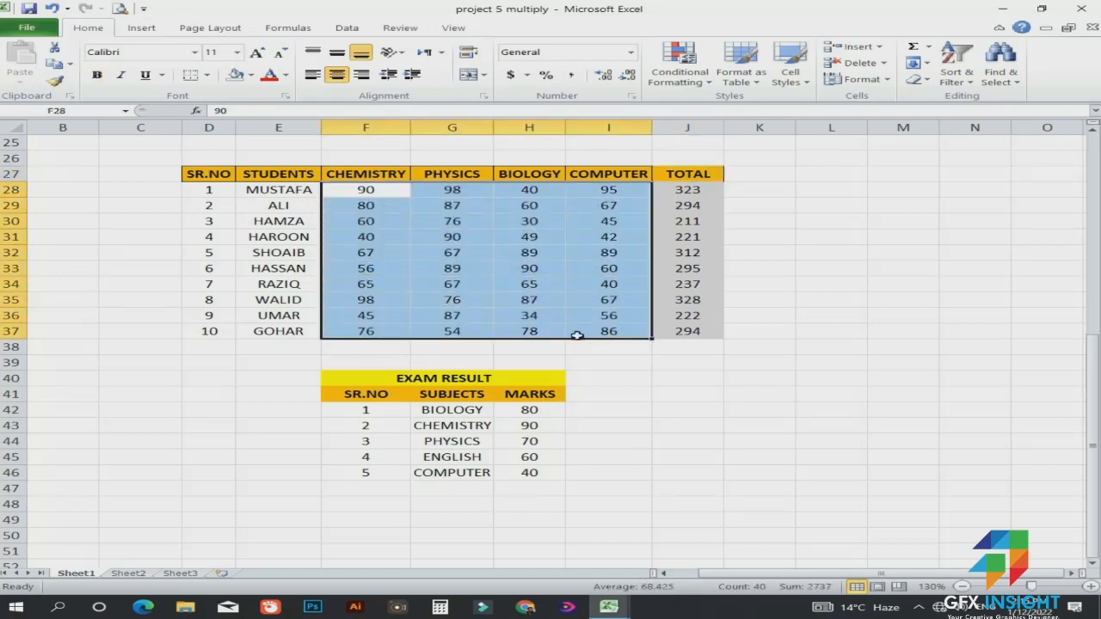
left_click(702, 73)
mouse_move(723, 106)
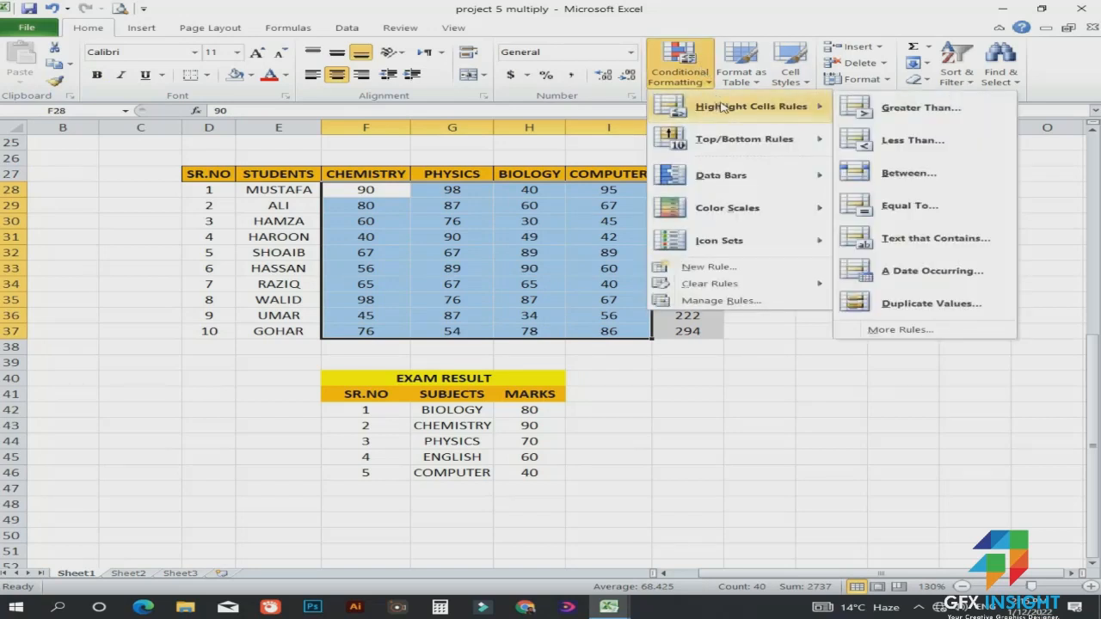
left_click(903, 142)
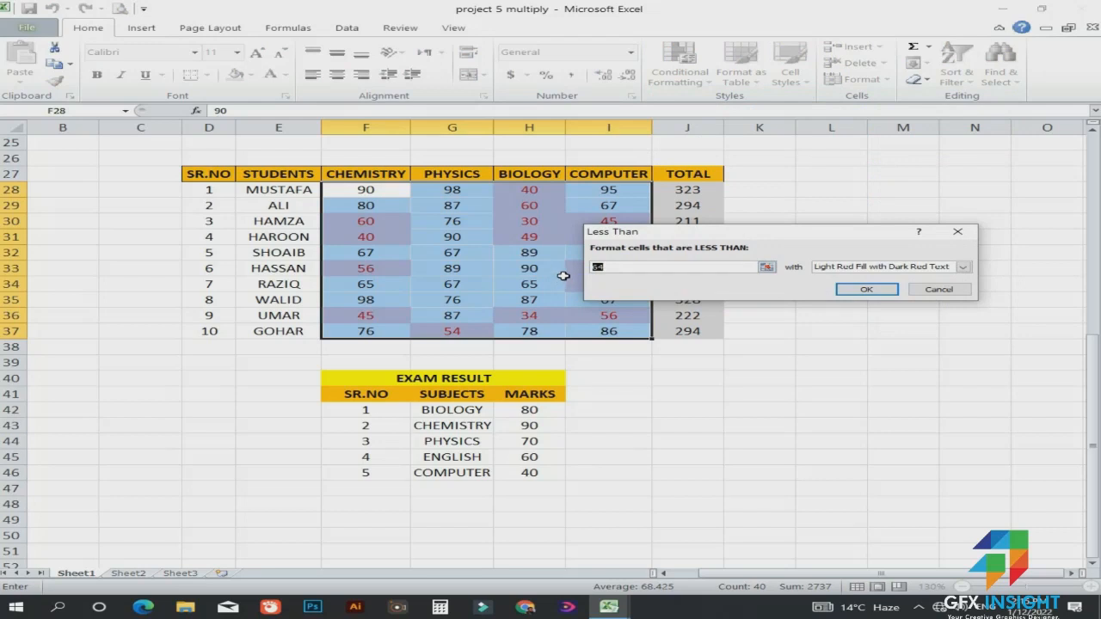
type("50")
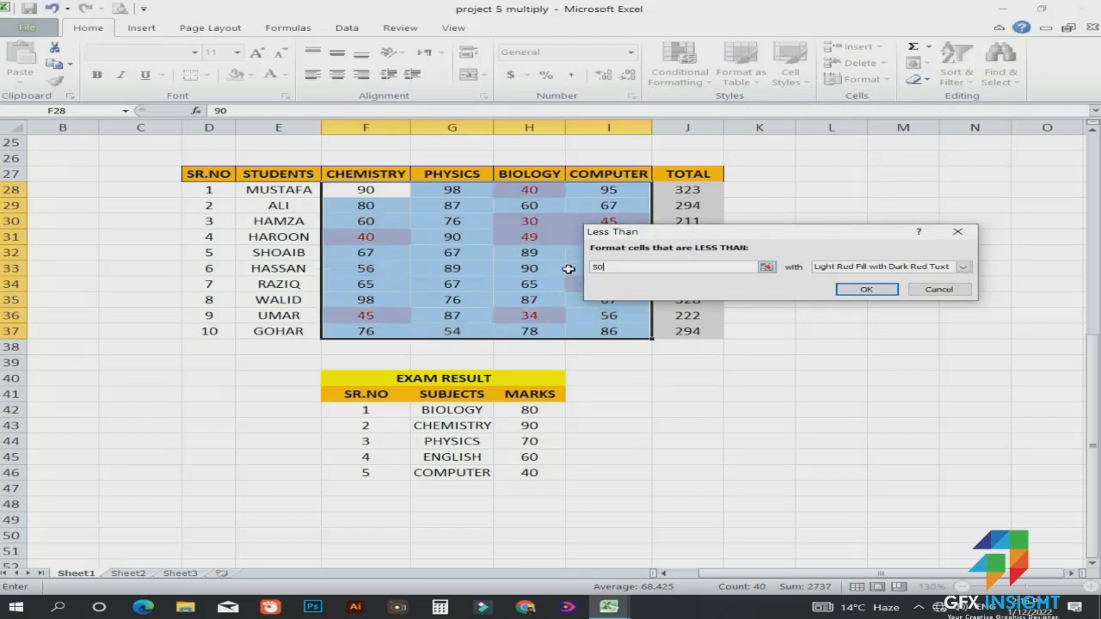
left_click_drag(718, 233, 631, 227)
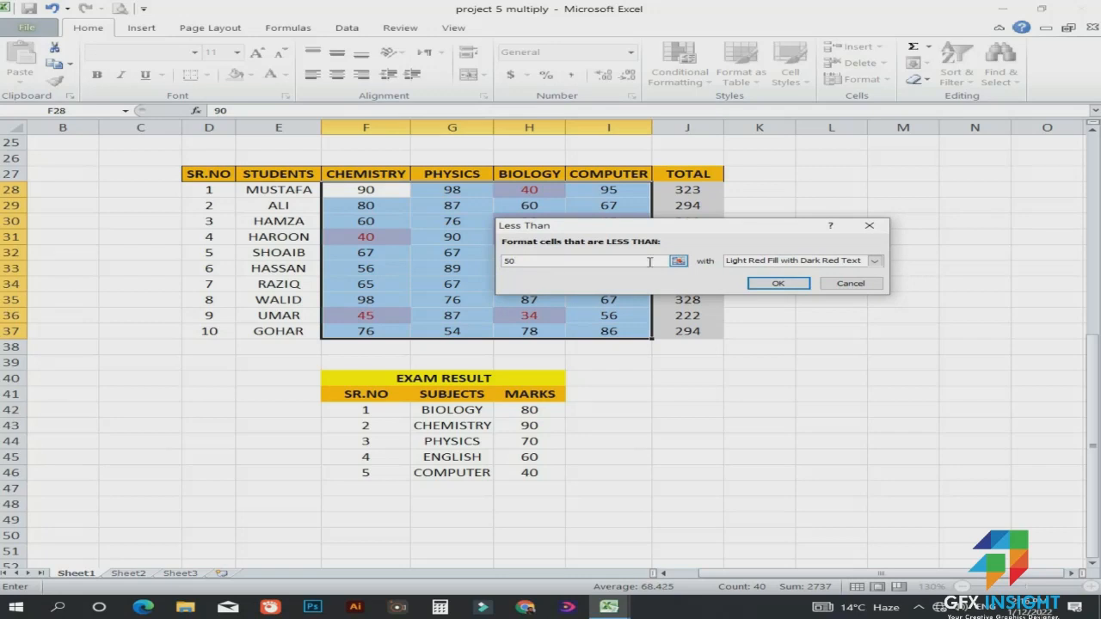
Open a custom format for the less-than-50 rule and try a single underline before setting the underline to None
left_click(820, 263)
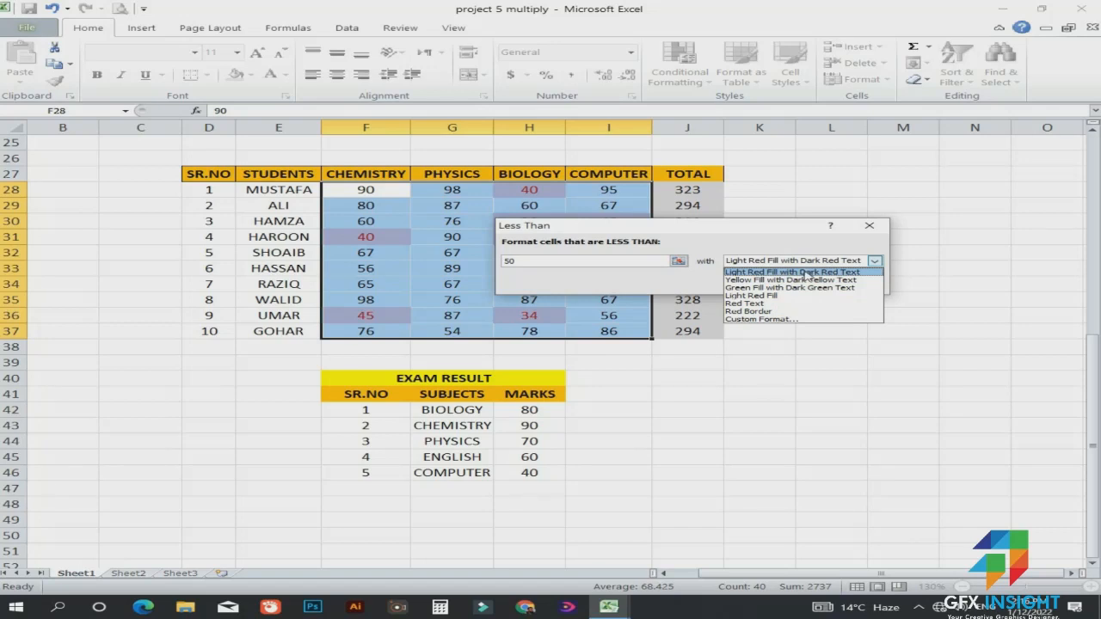
left_click(754, 320)
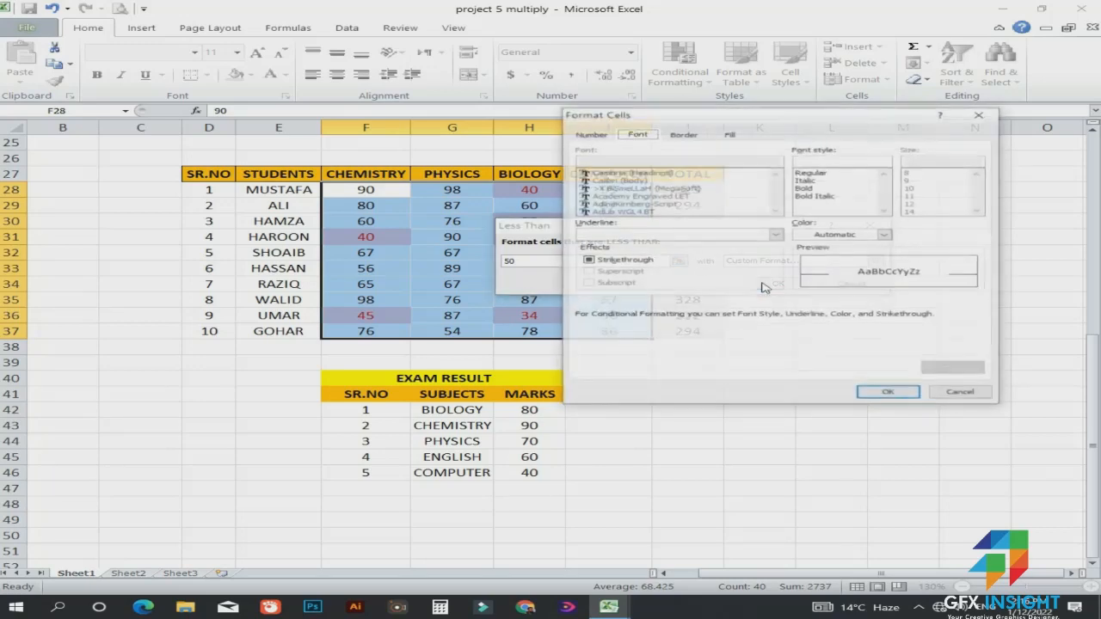
left_click_drag(688, 117, 549, 161)
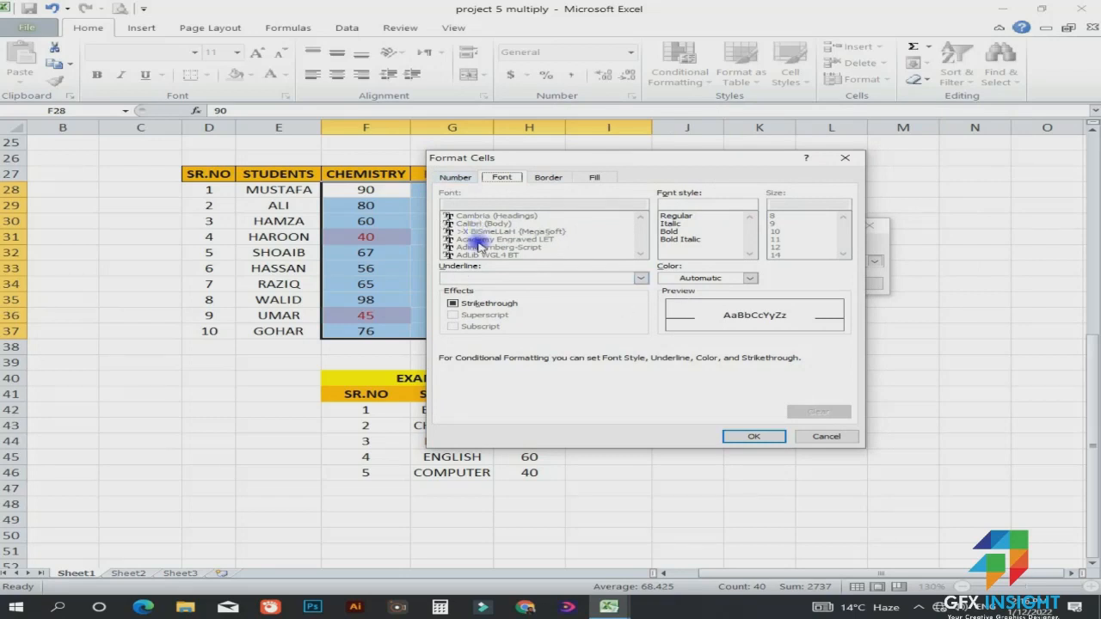
left_click(499, 280)
left_click(481, 298)
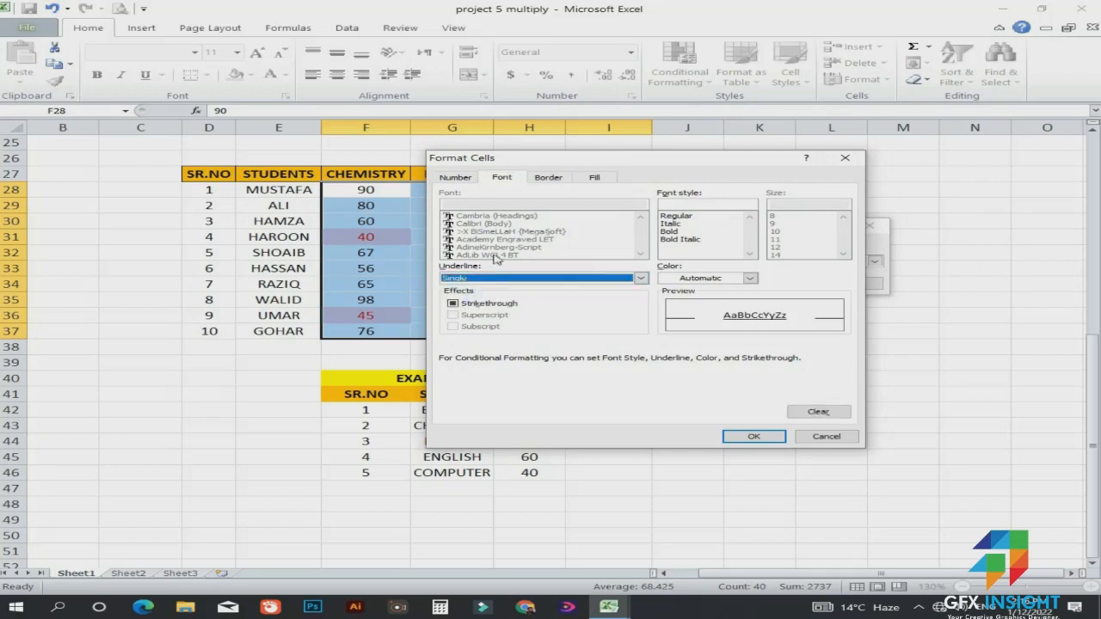
left_click(641, 278)
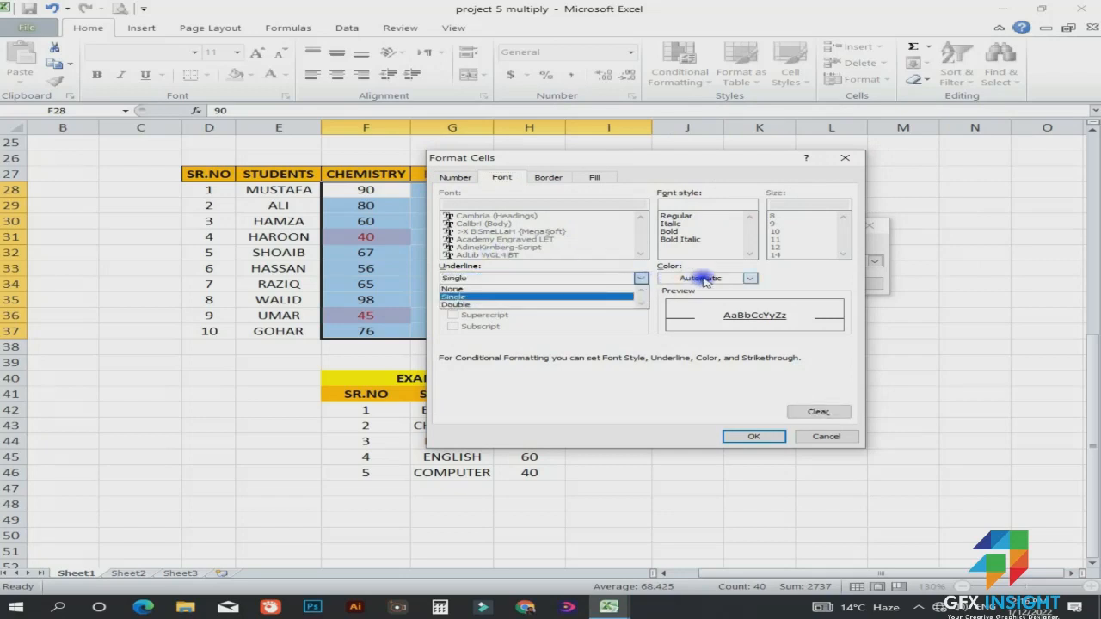
left_click(602, 289)
Set the custom format's font color to standard red and accept it for the less-than-50 rule
left_click(714, 278)
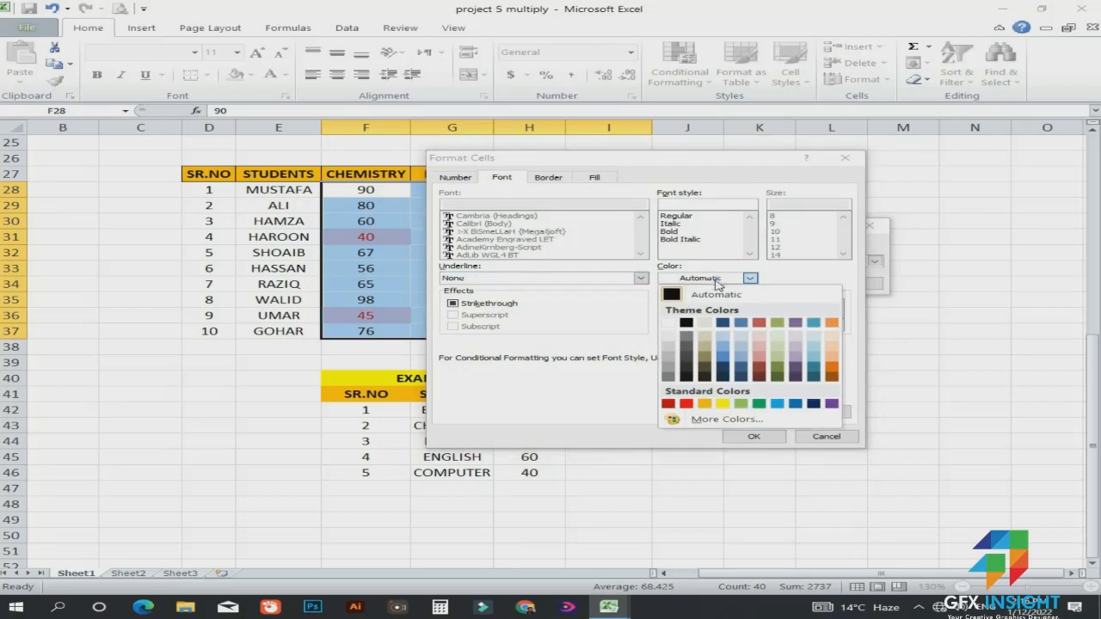
left_click(684, 234)
left_click(711, 278)
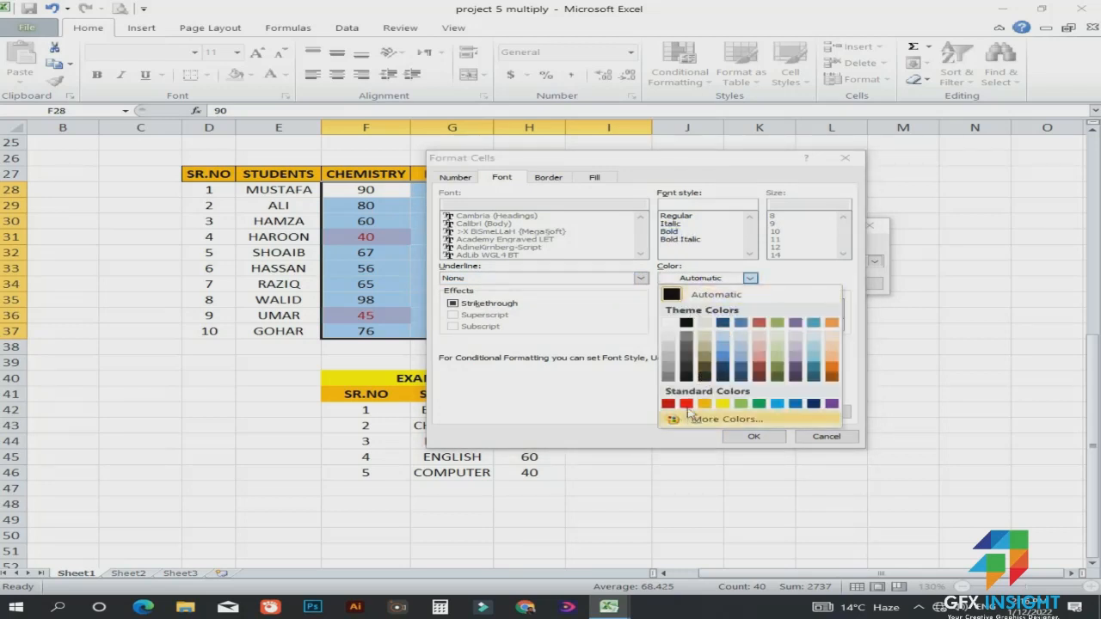
left_click(686, 404)
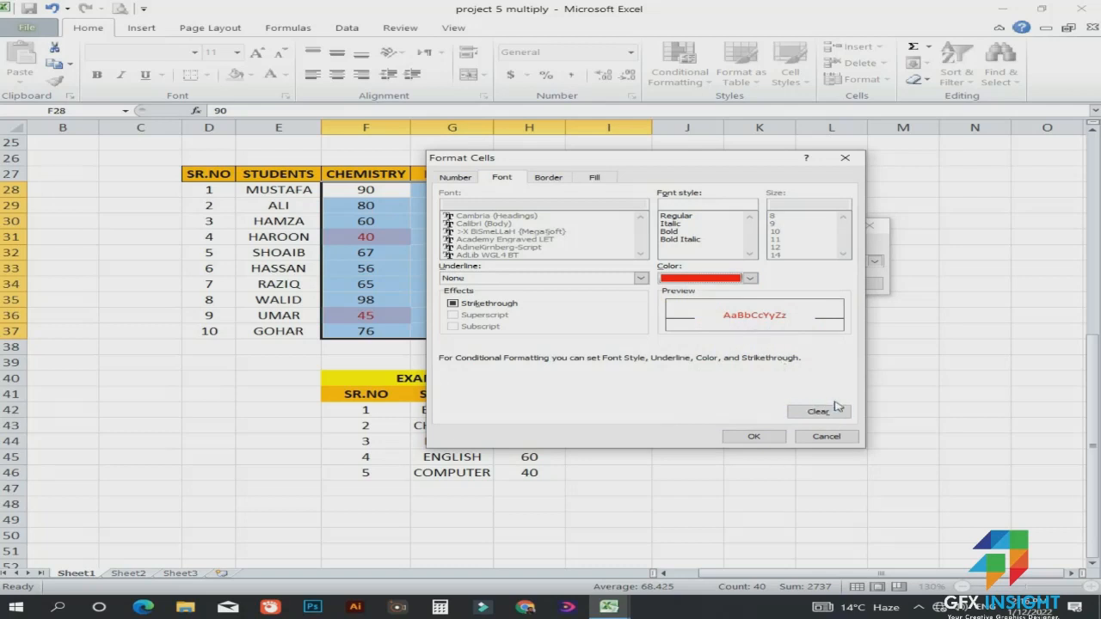
left_click(758, 437)
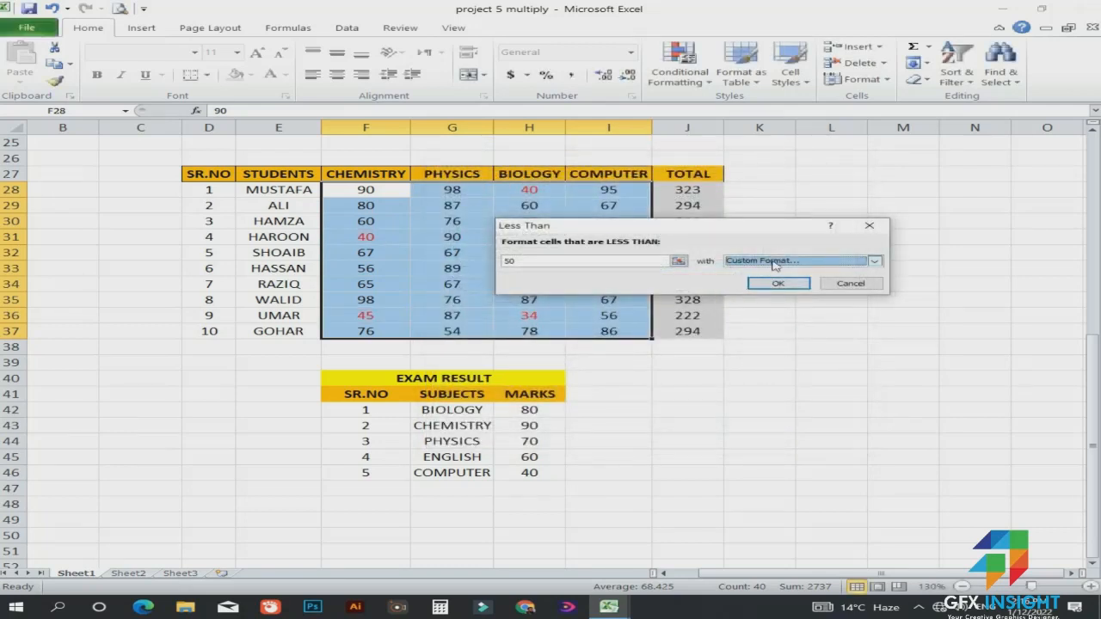
Apply the less-than-50 rule with Light Red Fill with Dark Red Text, and undo it with F28:I37 selected
left_click(775, 264)
left_click(778, 276)
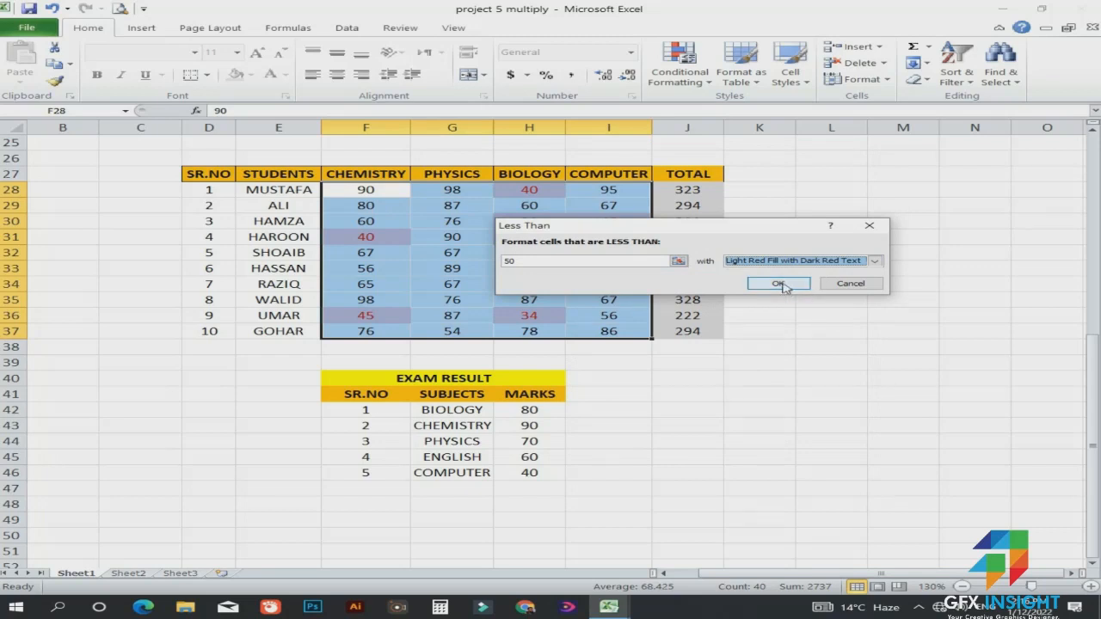
left_click(778, 284)
left_click(828, 332)
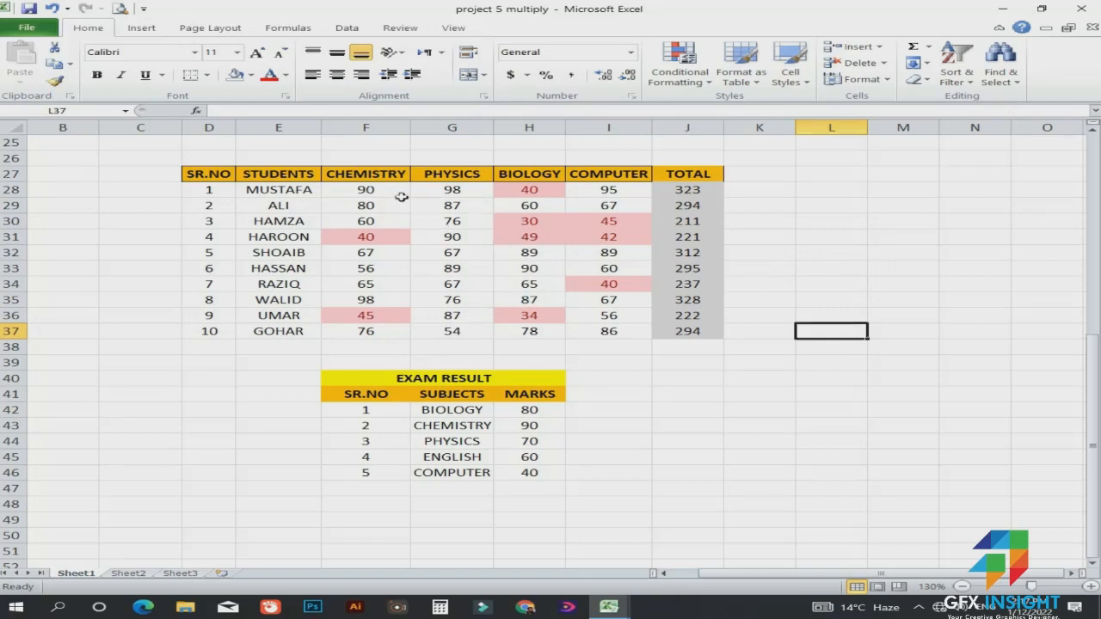
left_click_drag(413, 204, 610, 331)
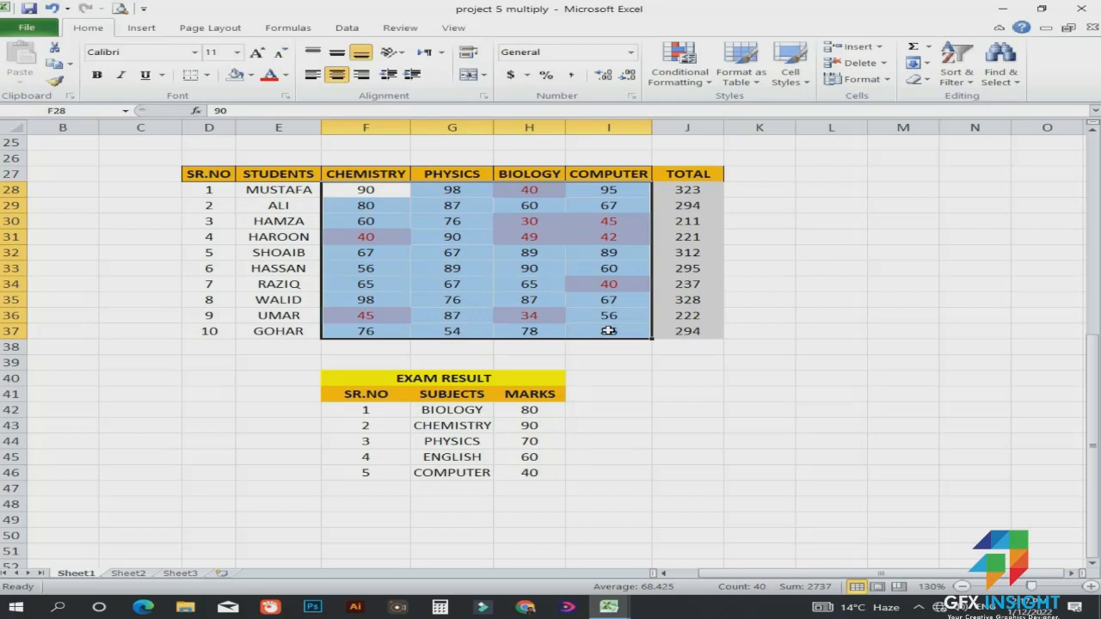
key("ctrl+z")
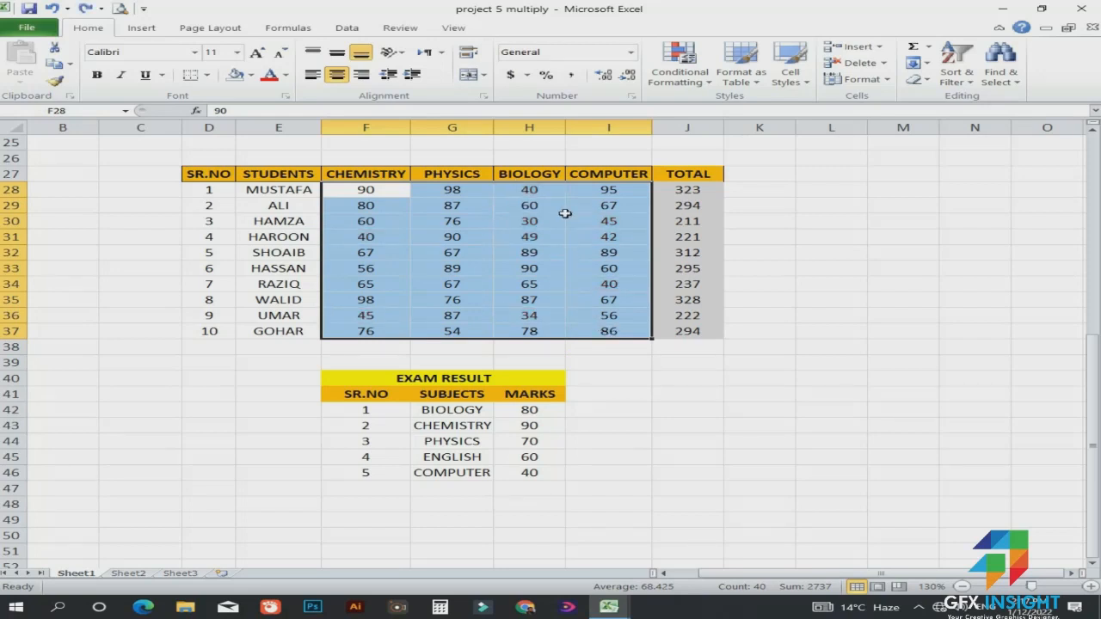
Highlight marks greater than 80 in F28:I37 using Green Fill with Dark Green Text, and undo the rule
left_click(679, 62)
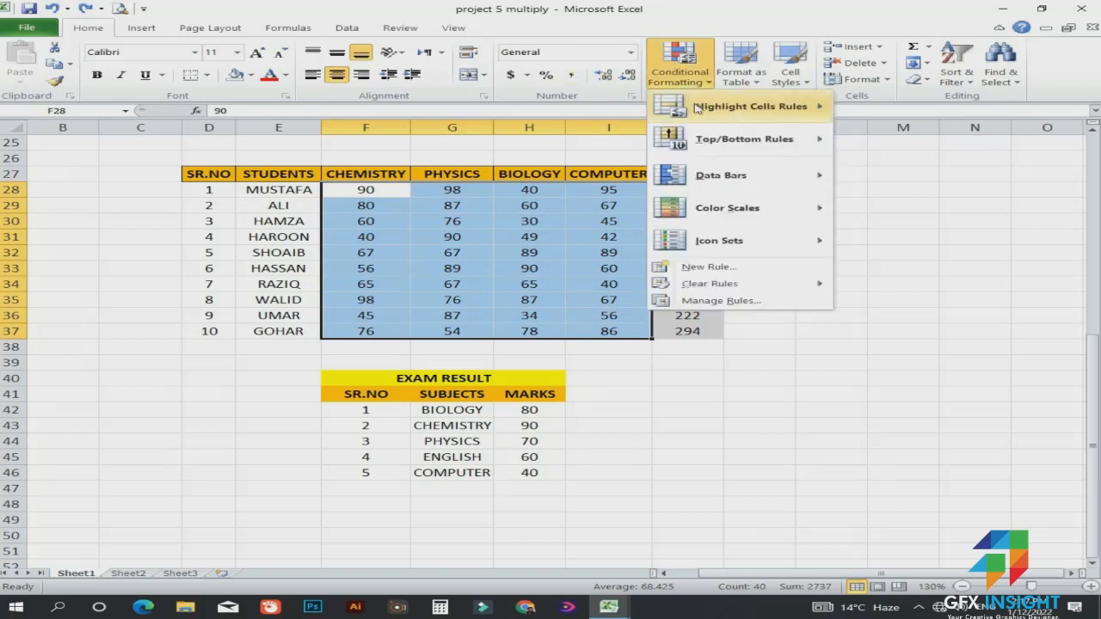
mouse_move(697, 106)
left_click(860, 106)
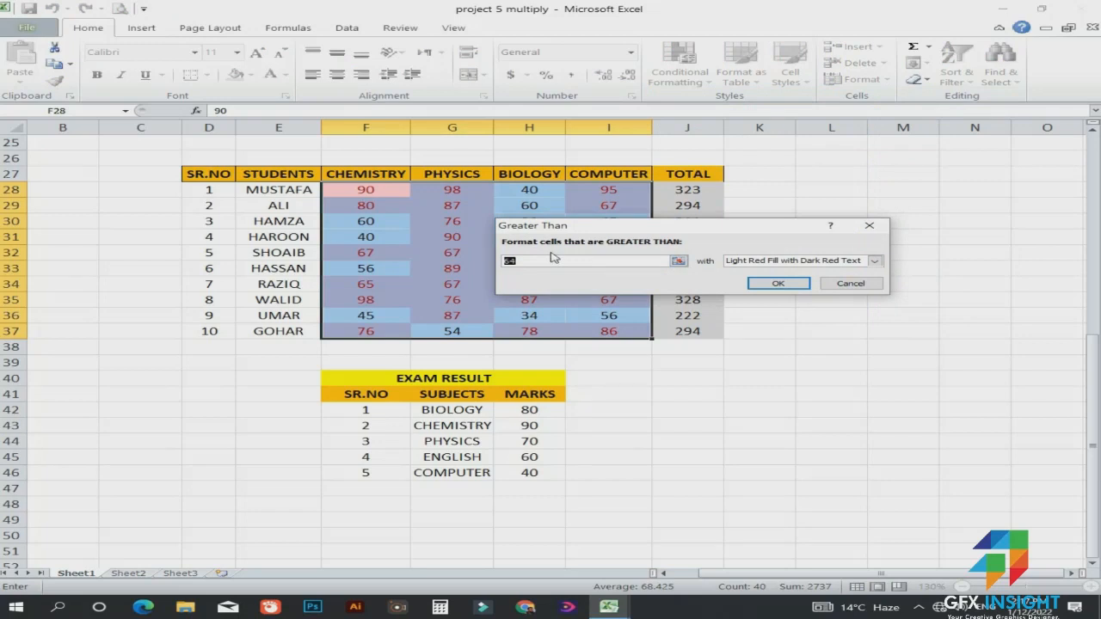
type("80")
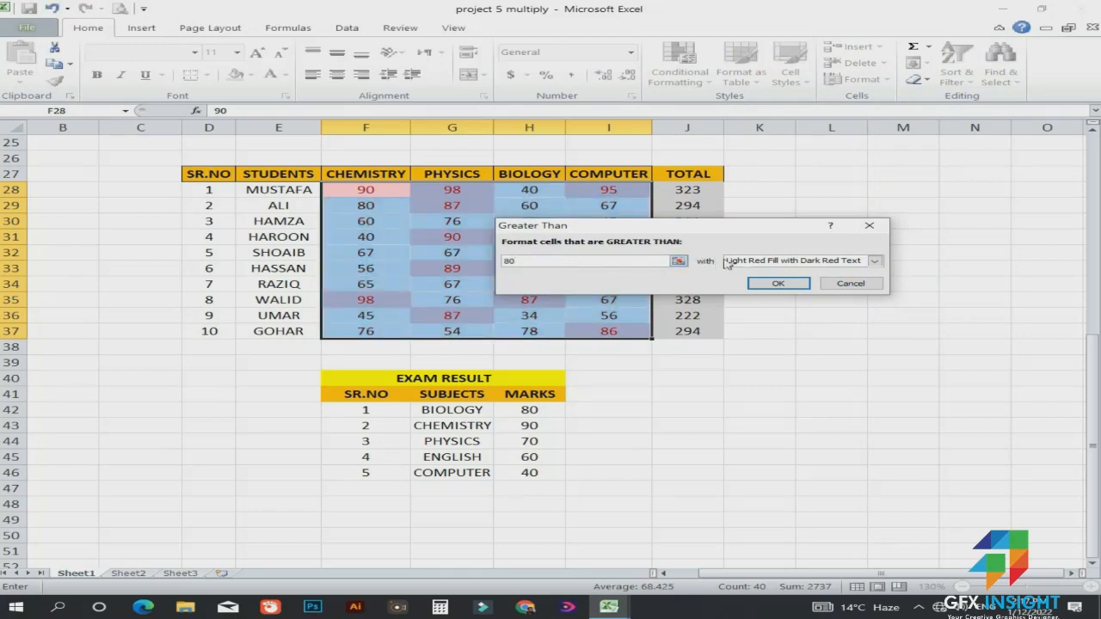
left_click(727, 260)
left_click(778, 288)
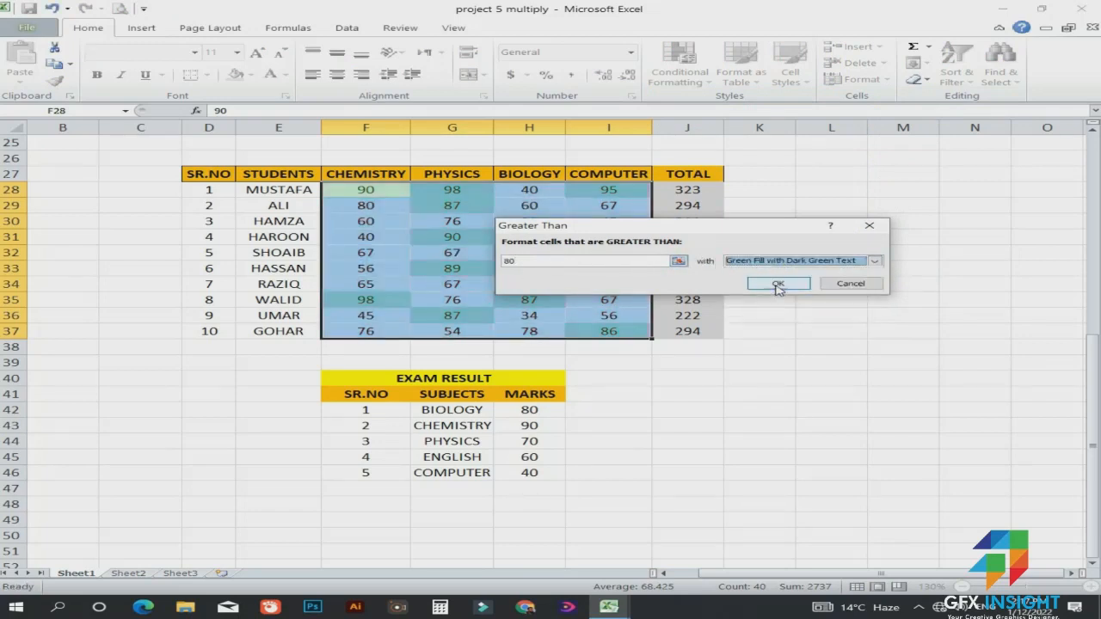
left_click(778, 286)
left_click(770, 314)
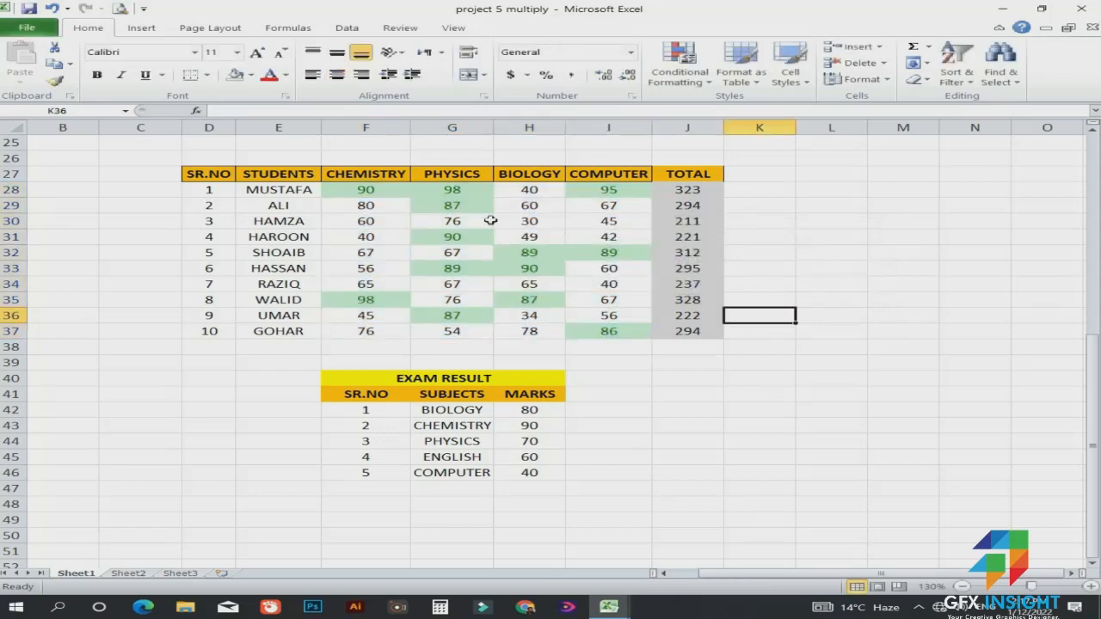
left_click_drag(391, 189, 608, 330)
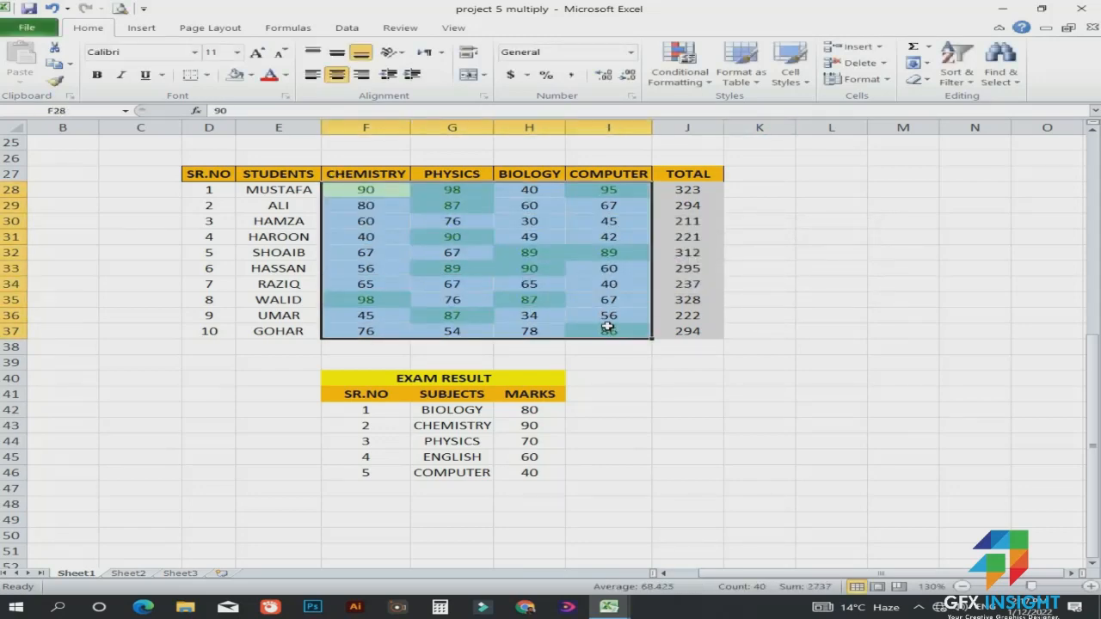
key("ctrl+z")
Highlight marks between 60 and 80 in F28:I37 using Yellow Fill with Dark Yellow Text, and undo the rule
left_click(679, 69)
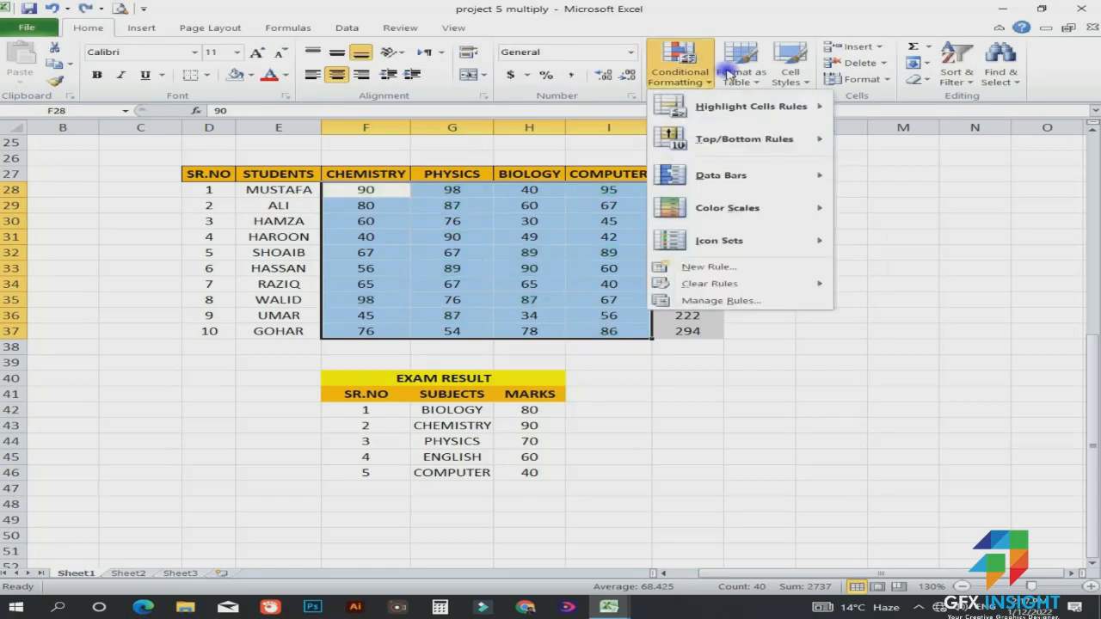
mouse_move(754, 110)
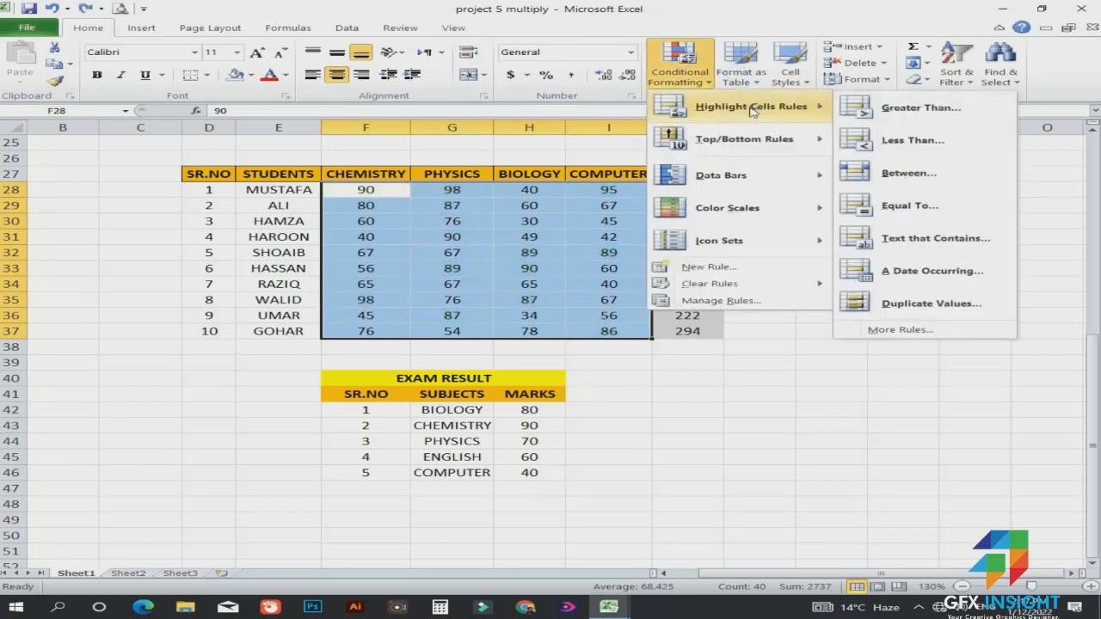
left_click(886, 171)
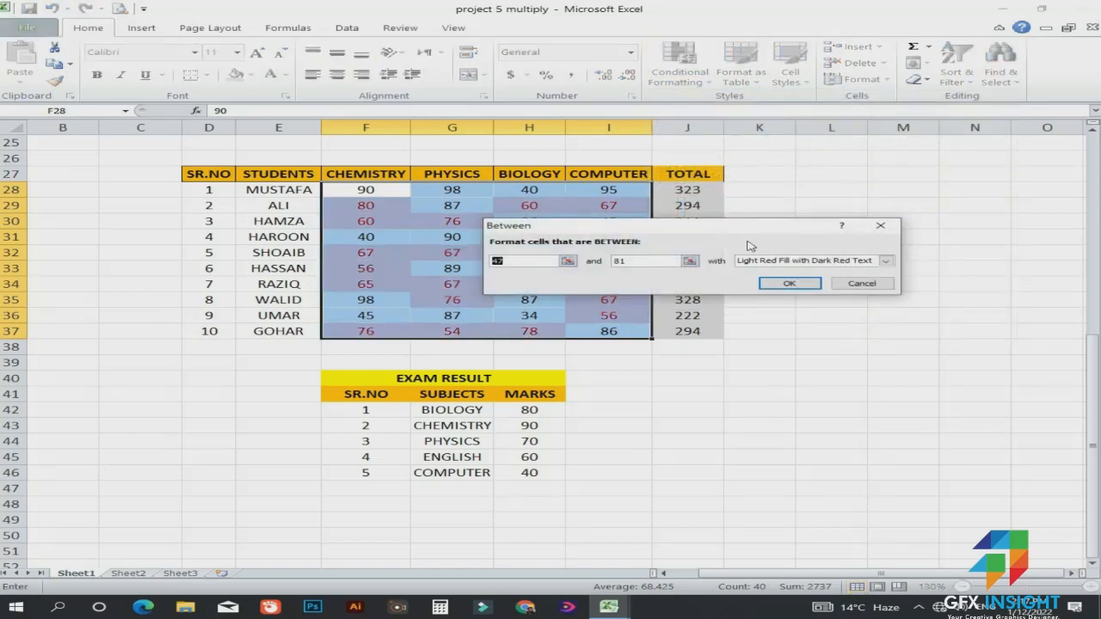
type("60")
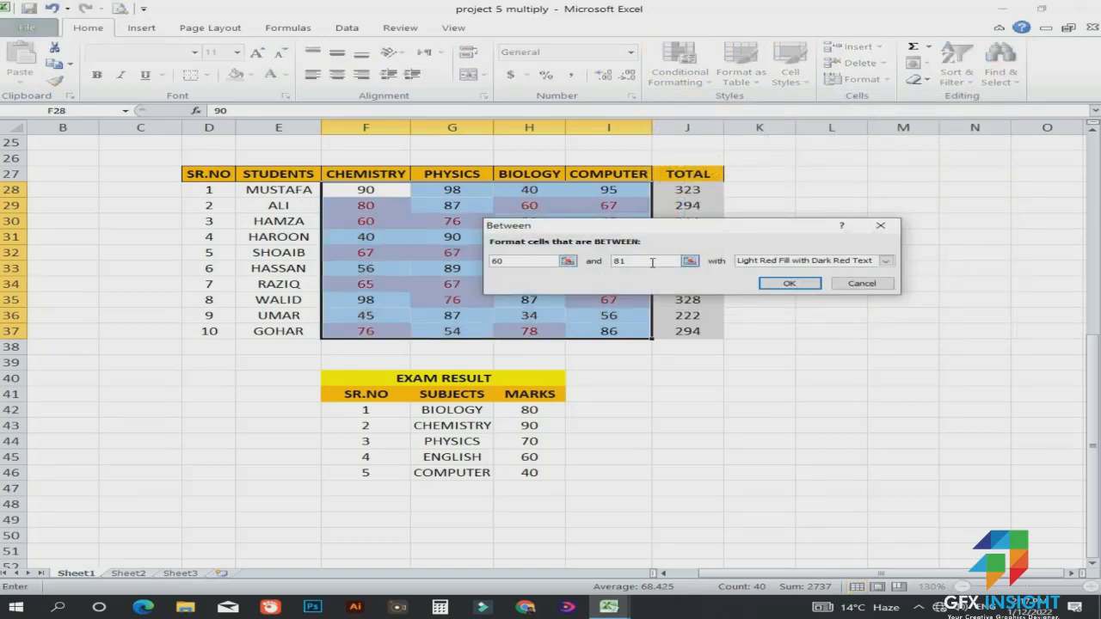
key("Tab")
type("80")
left_click(754, 262)
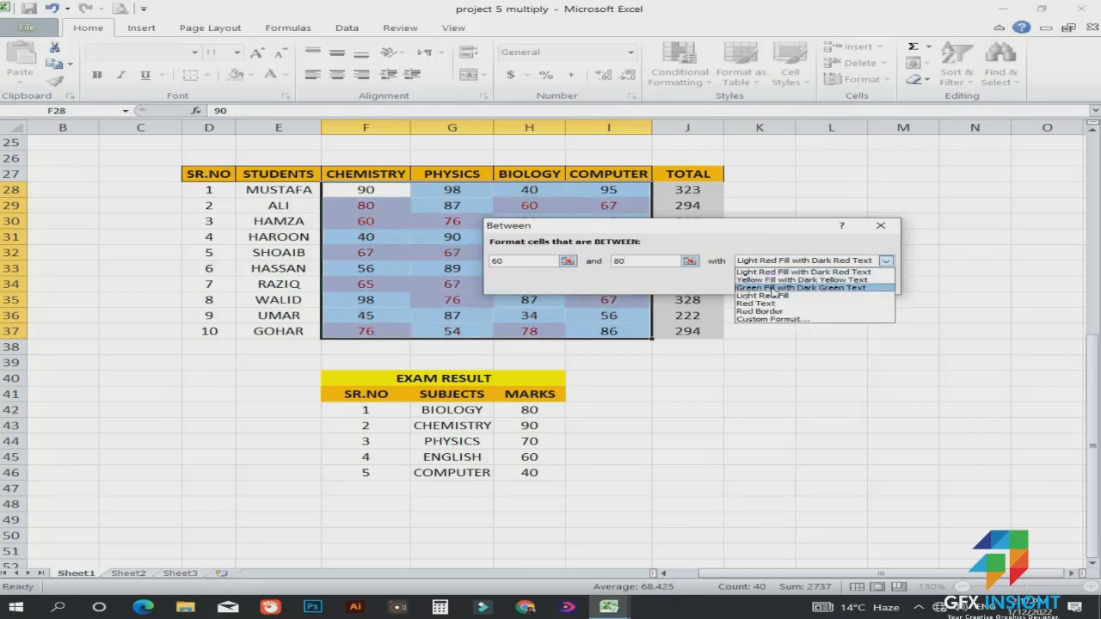
left_click(757, 279)
left_click(785, 283)
left_click(776, 298)
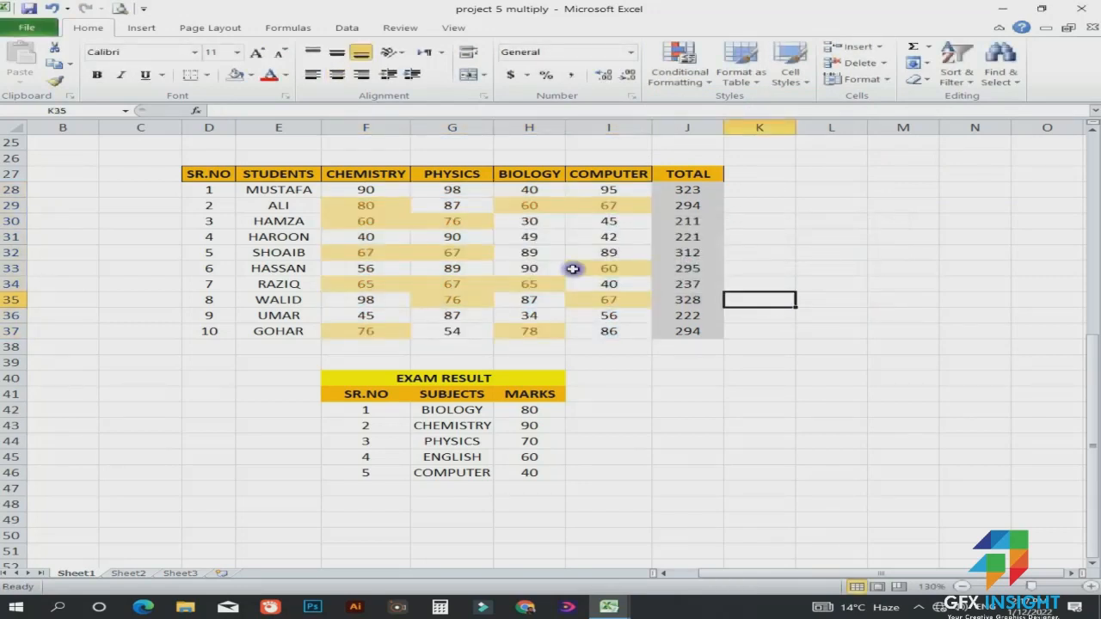
left_click_drag(366, 195, 585, 327)
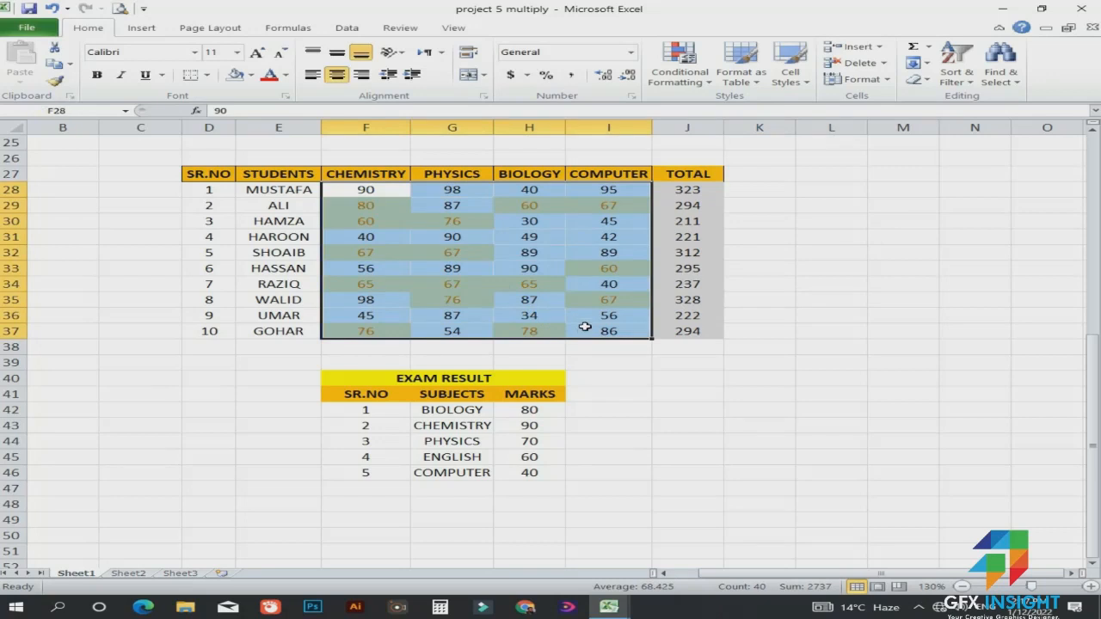
key("ctrl+z")
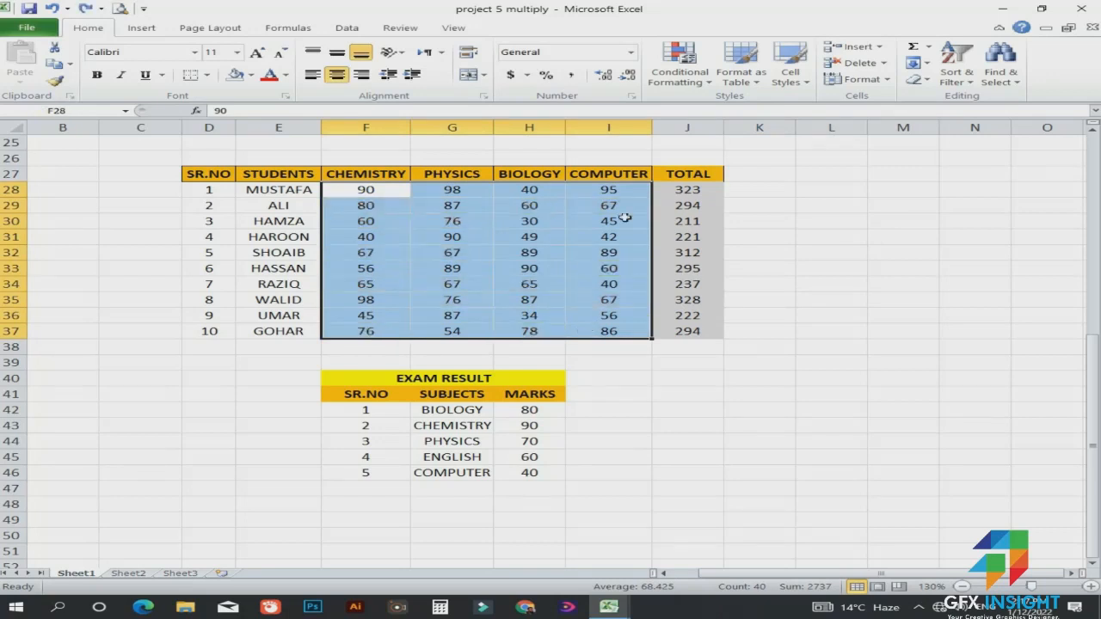
Highlight the top 5 marks in F28:I37 using Green Fill with Dark Green Text, and undo the rule
left_click(681, 76)
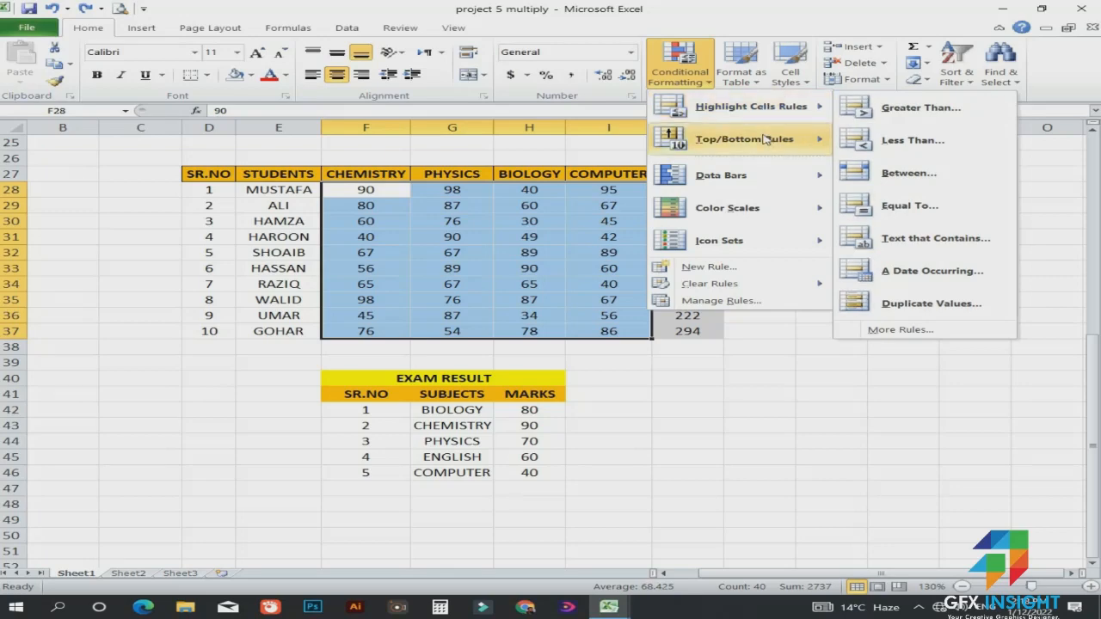
mouse_move(770, 141)
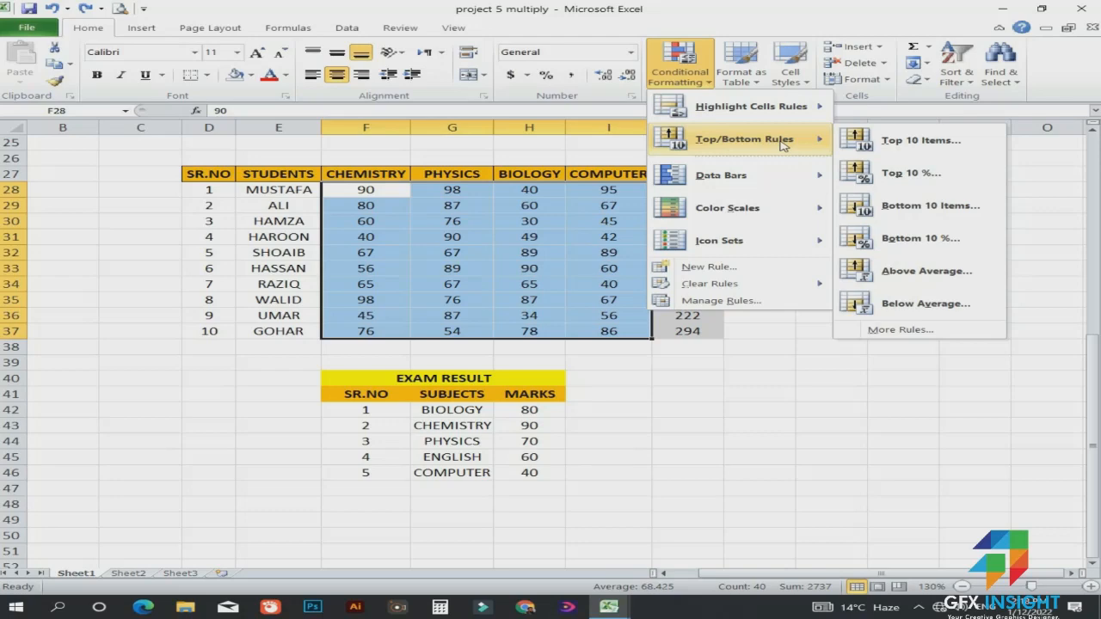
left_click(895, 140)
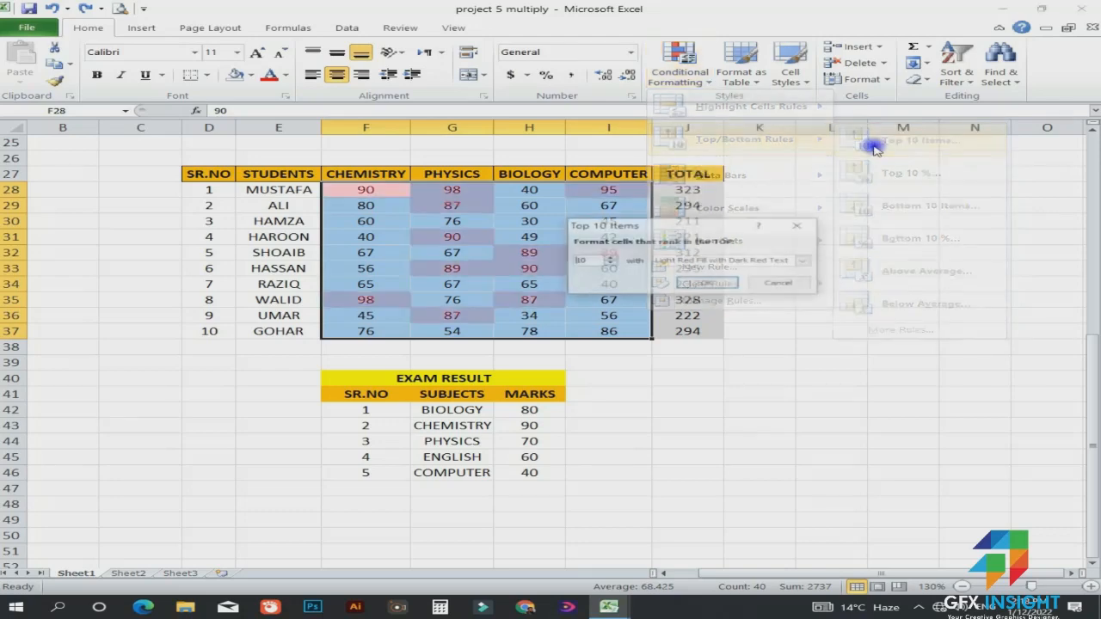
double_click(588, 262)
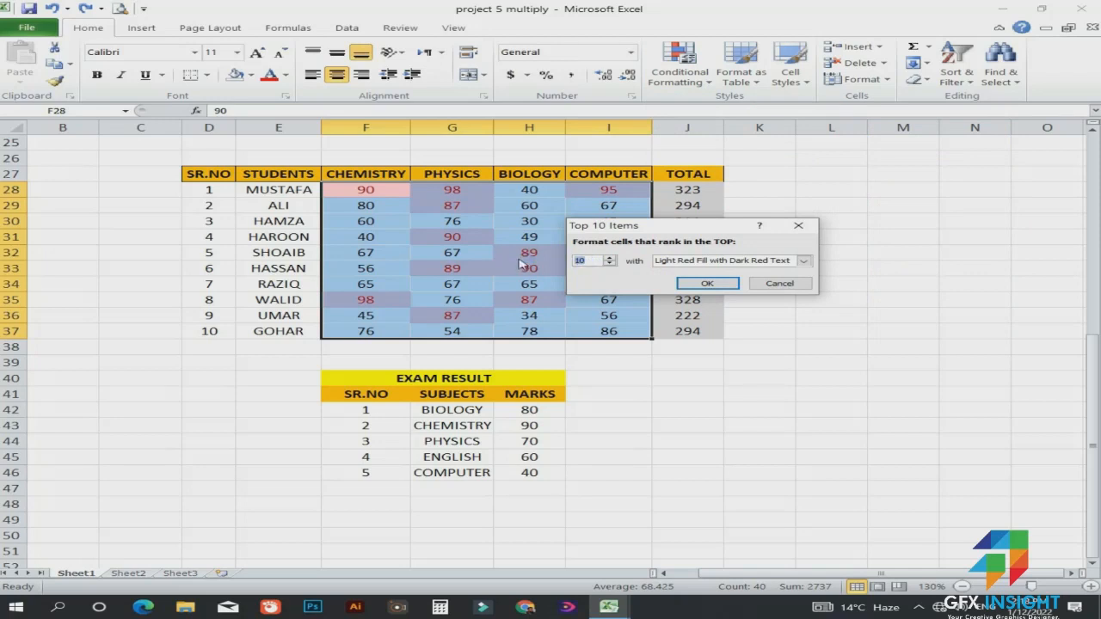
type("5")
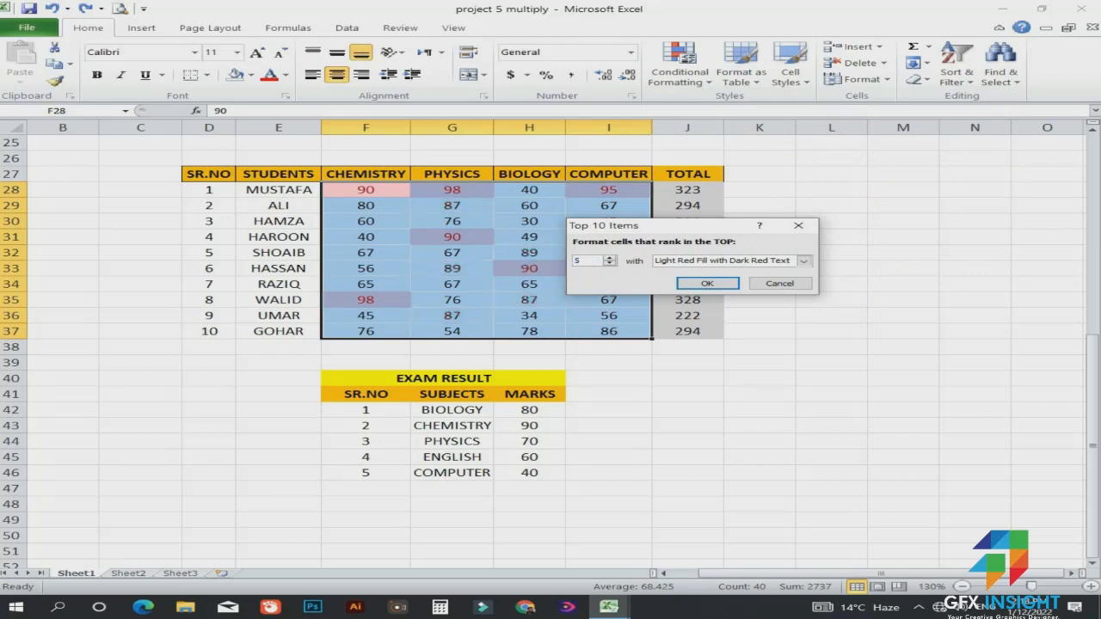
left_click(732, 260)
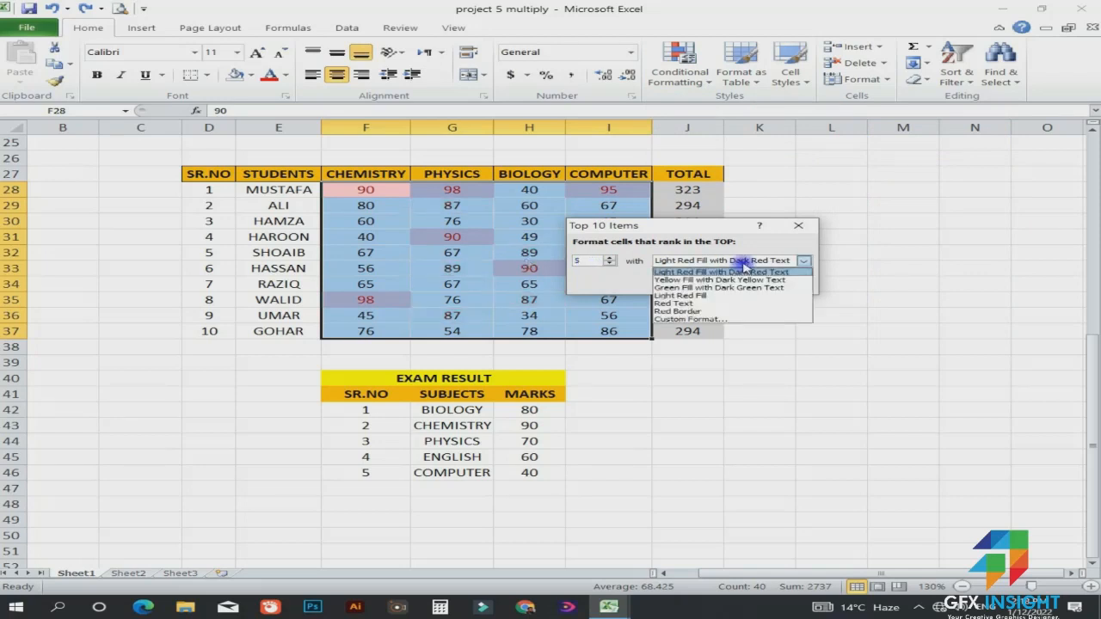
left_click(681, 288)
left_click(706, 284)
left_click(800, 331)
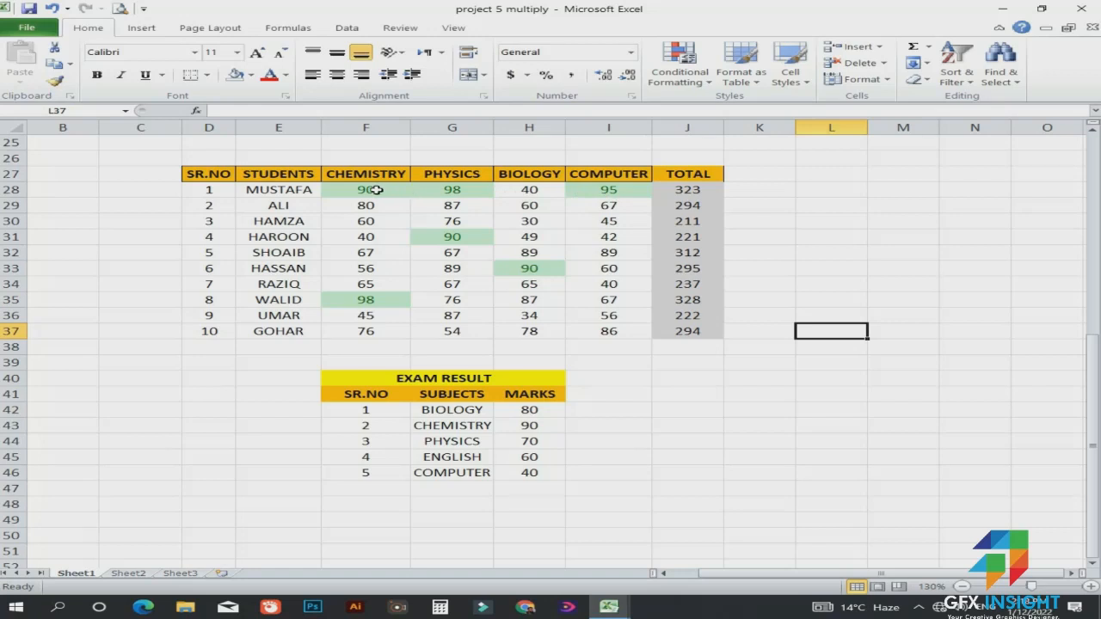
key("ctrl+z")
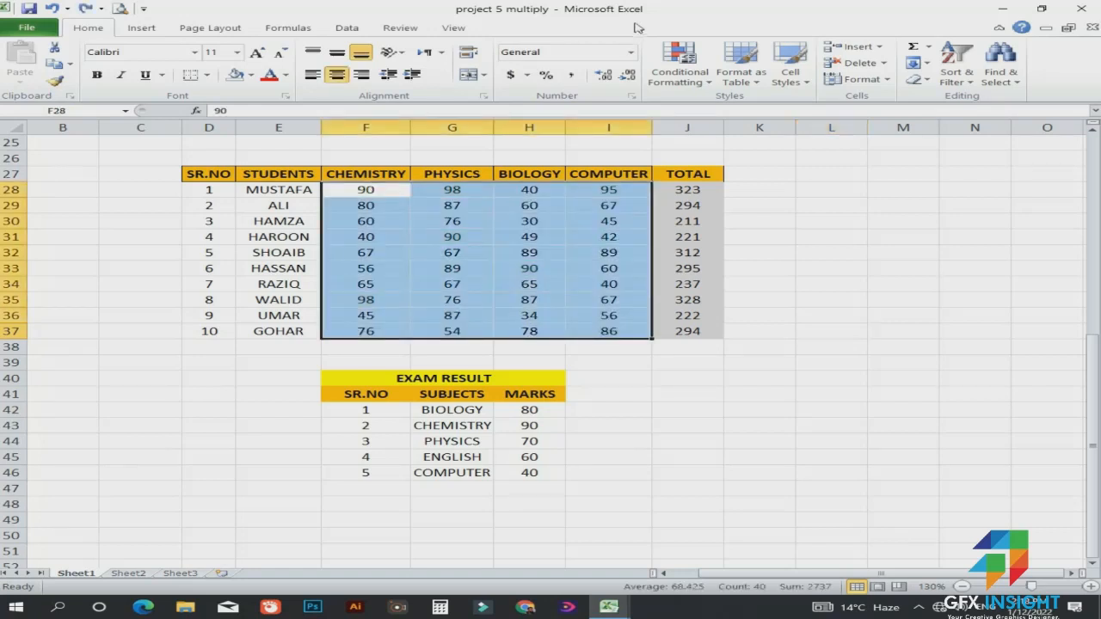
Highlight the bottom 5 marks in F28:I37 using Light Red Fill with Dark Red Text, and undo the rule
left_click(680, 69)
mouse_move(716, 142)
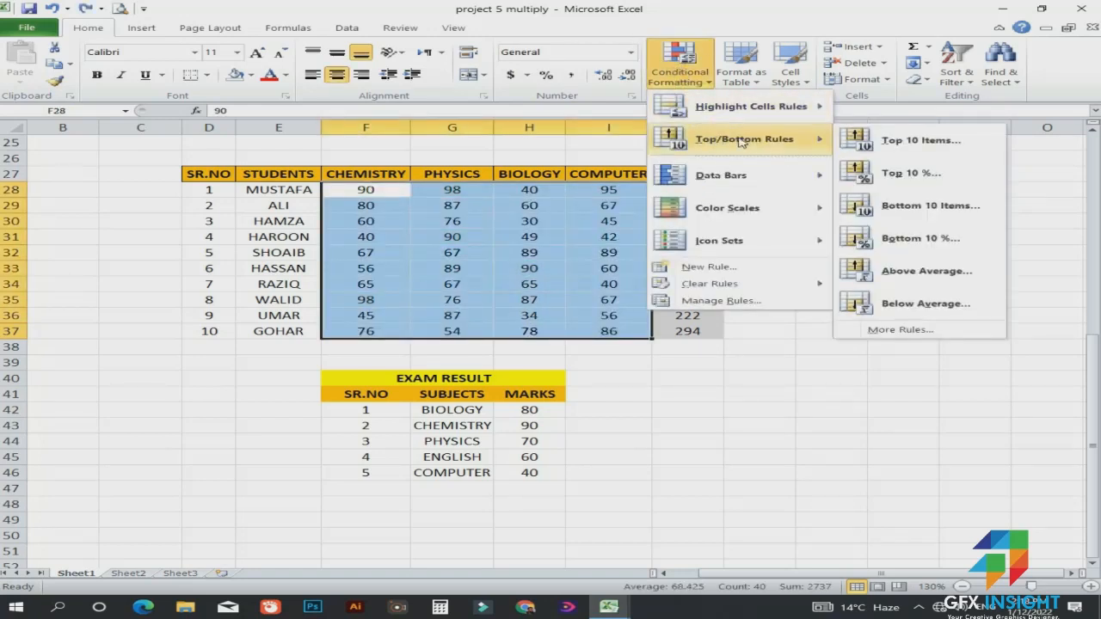
left_click(913, 219)
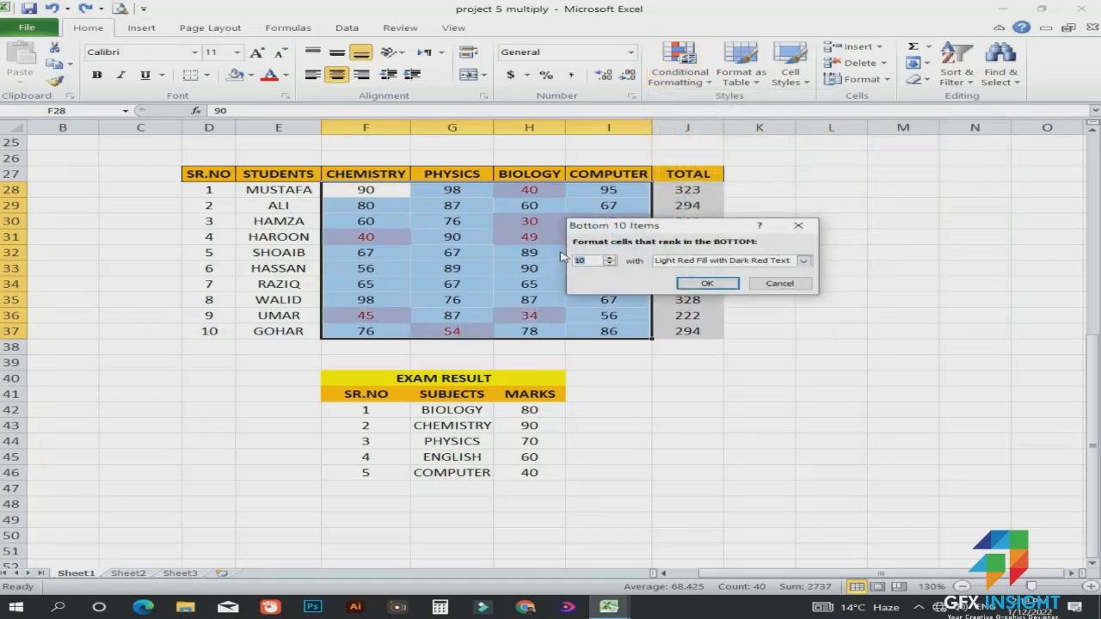
type("5")
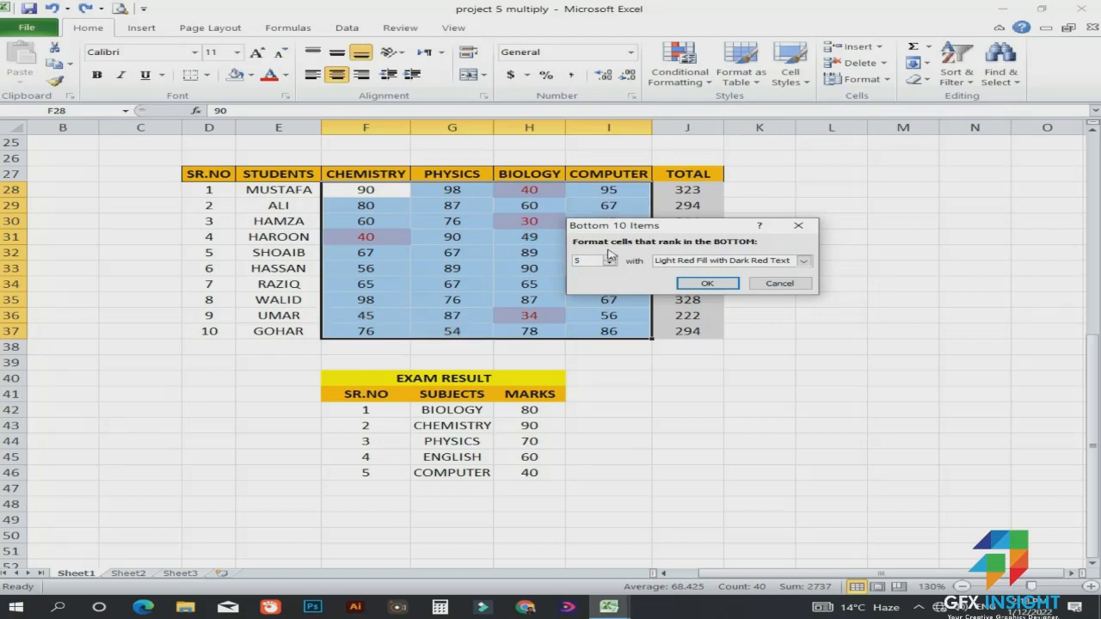
left_click(713, 261)
left_click(698, 274)
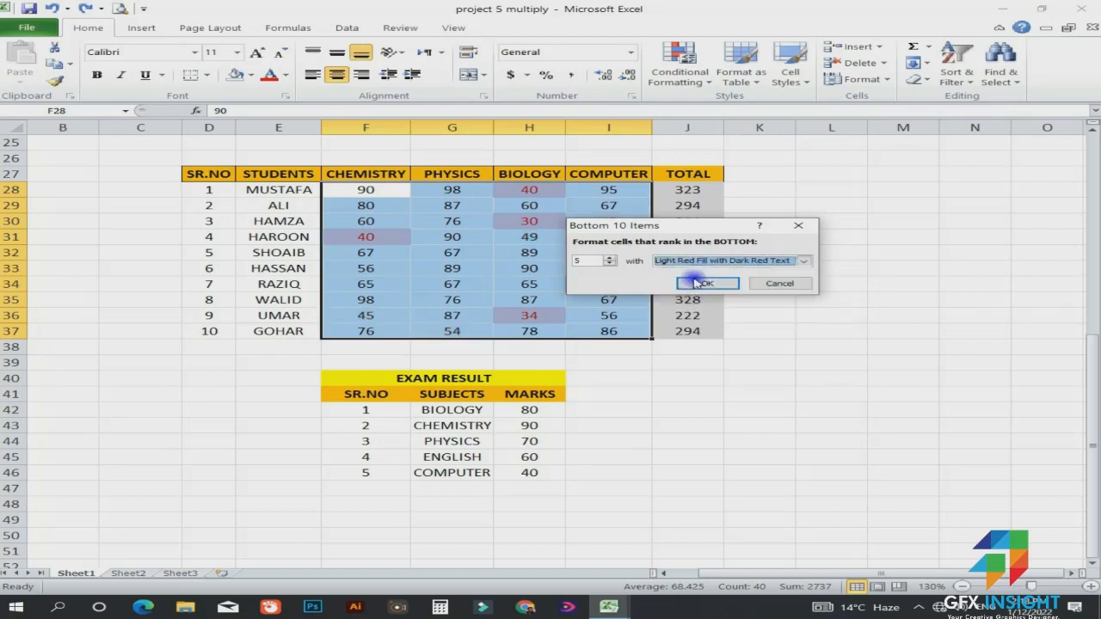
left_click(701, 283)
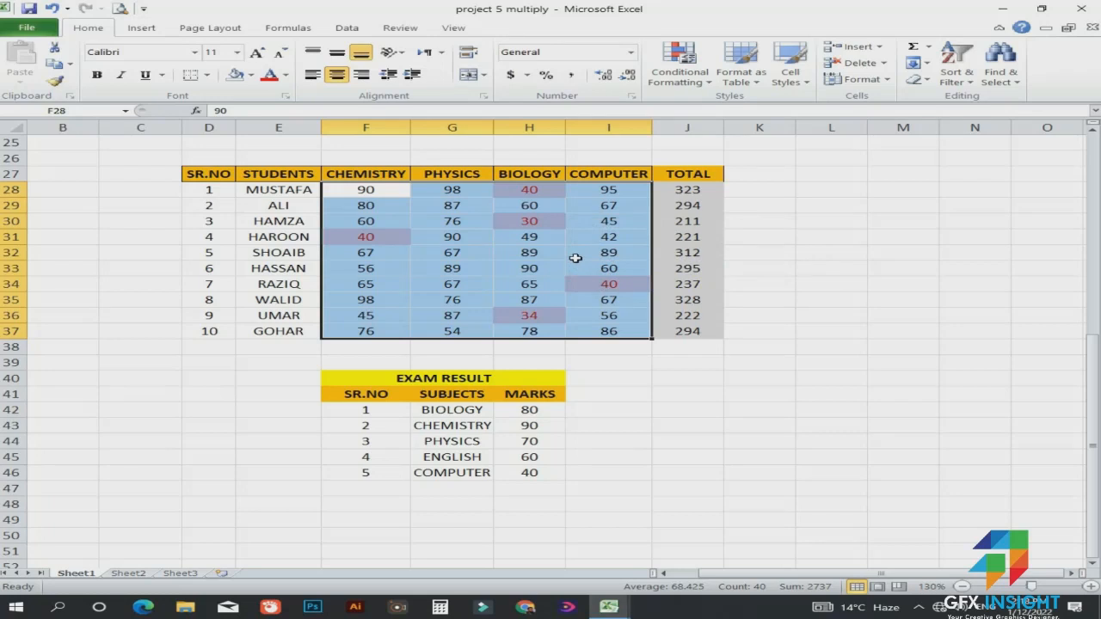
key("ctrl+z")
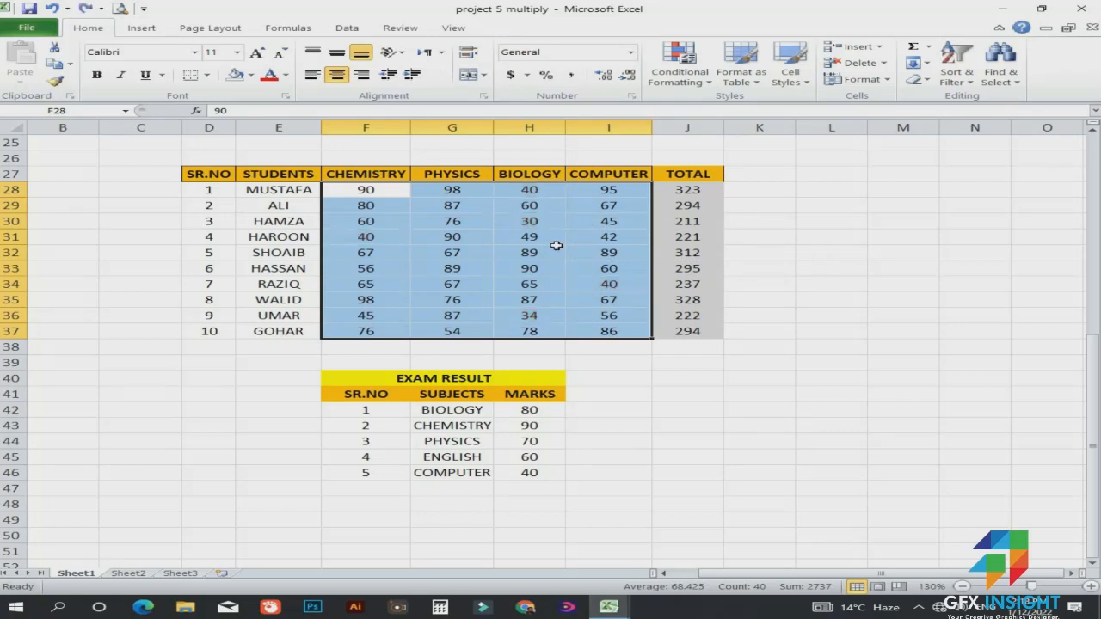
left_click(688, 74)
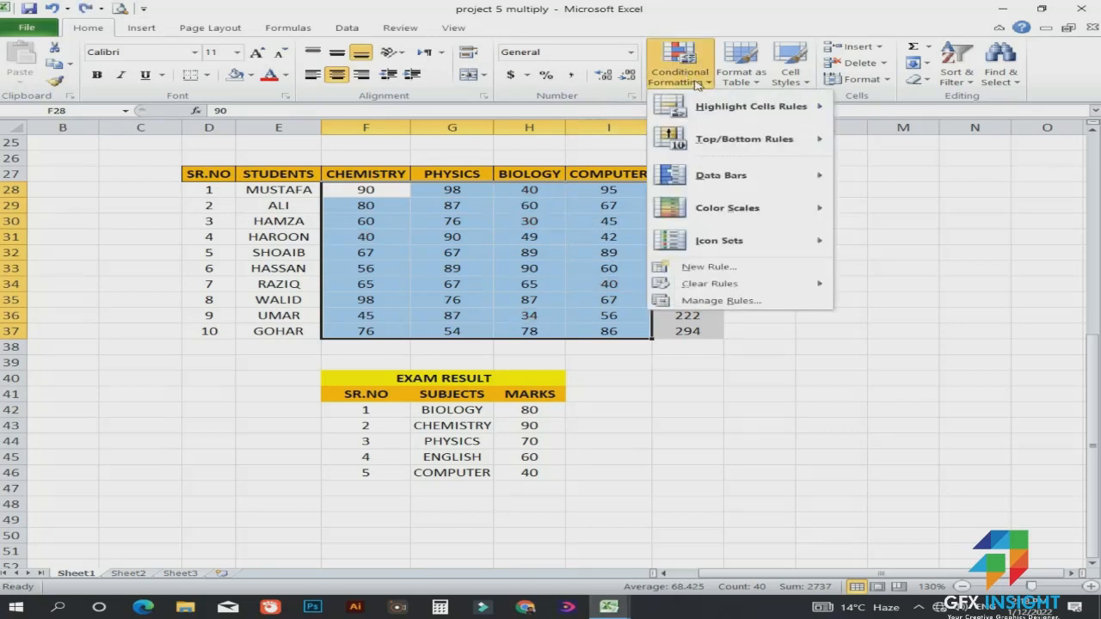
left_click(608, 425)
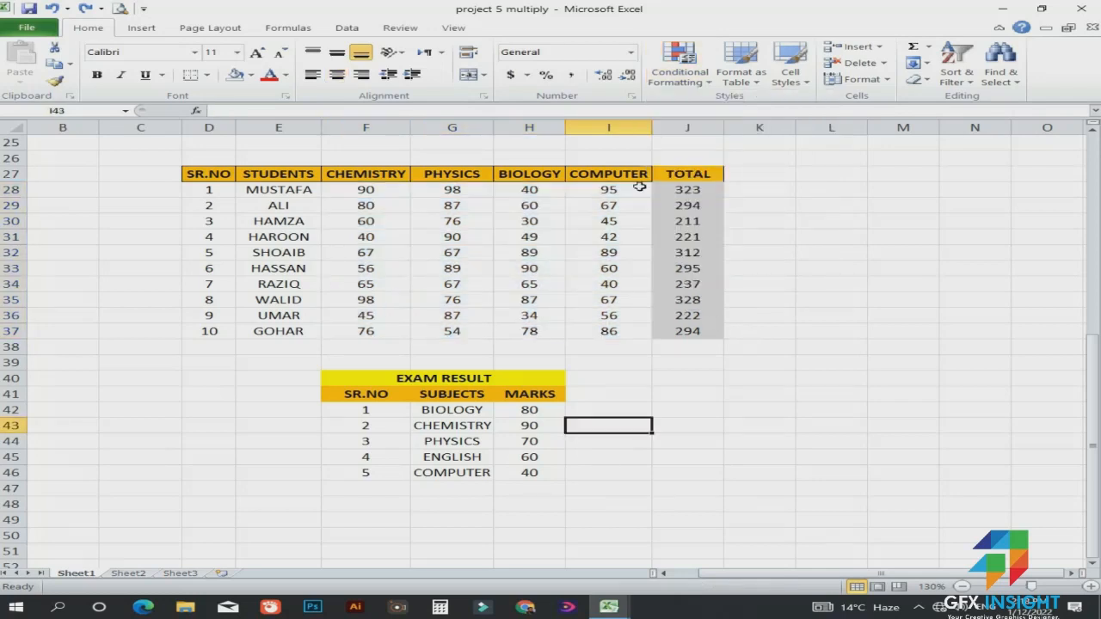
left_click(684, 73)
mouse_move(723, 185)
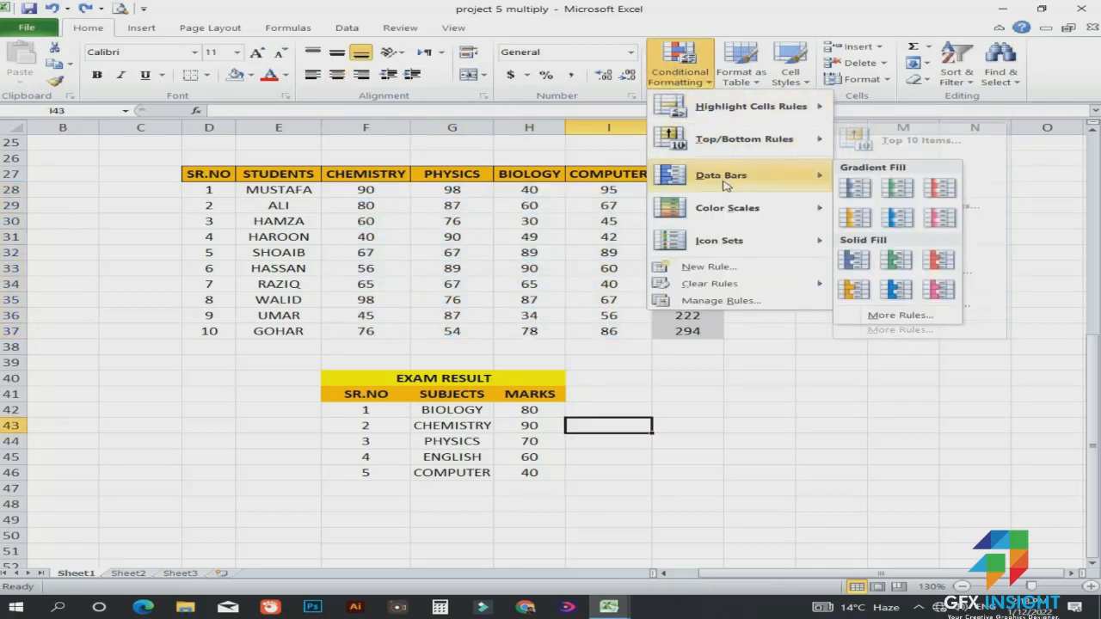
left_click(593, 413)
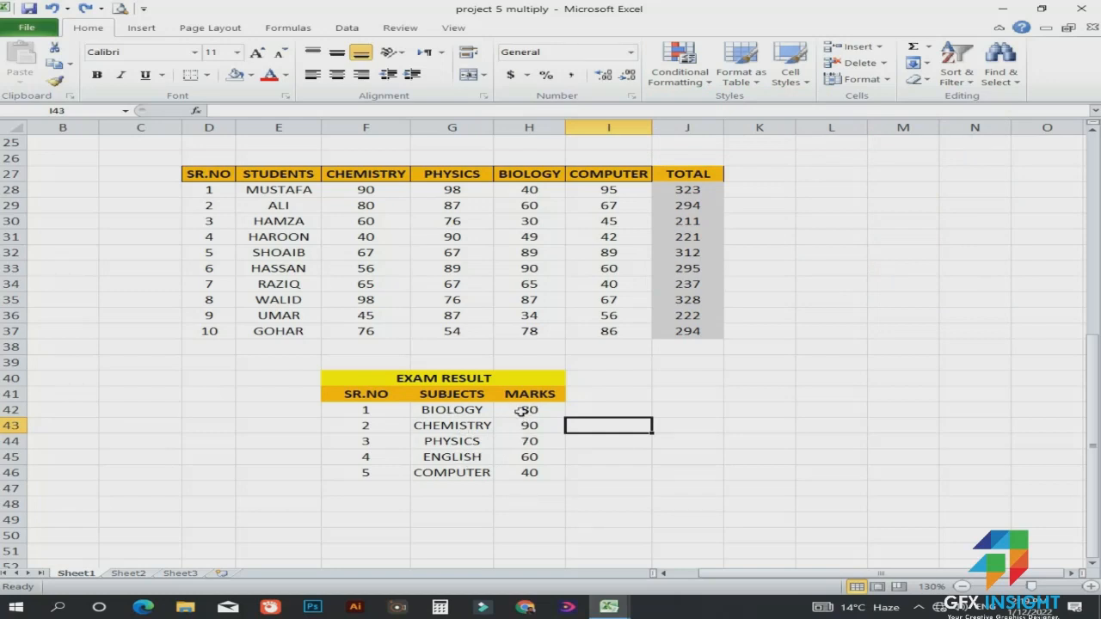
Apply blue gradient-fill data bars to the exam result marks in H42:H46
left_click_drag(527, 410, 531, 471)
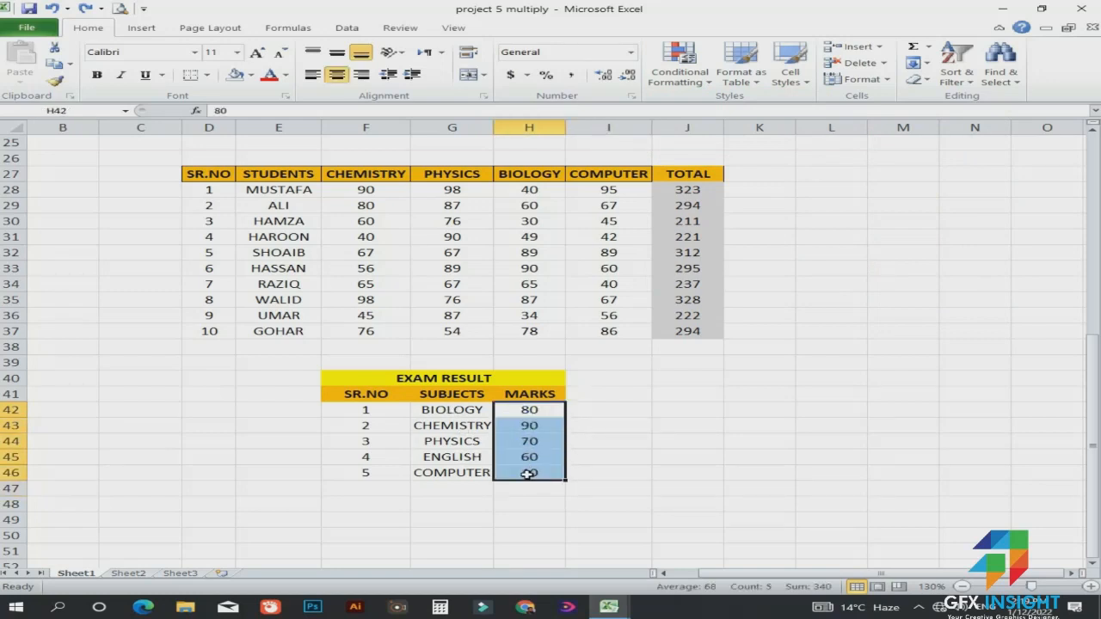
left_click(698, 83)
mouse_move(740, 179)
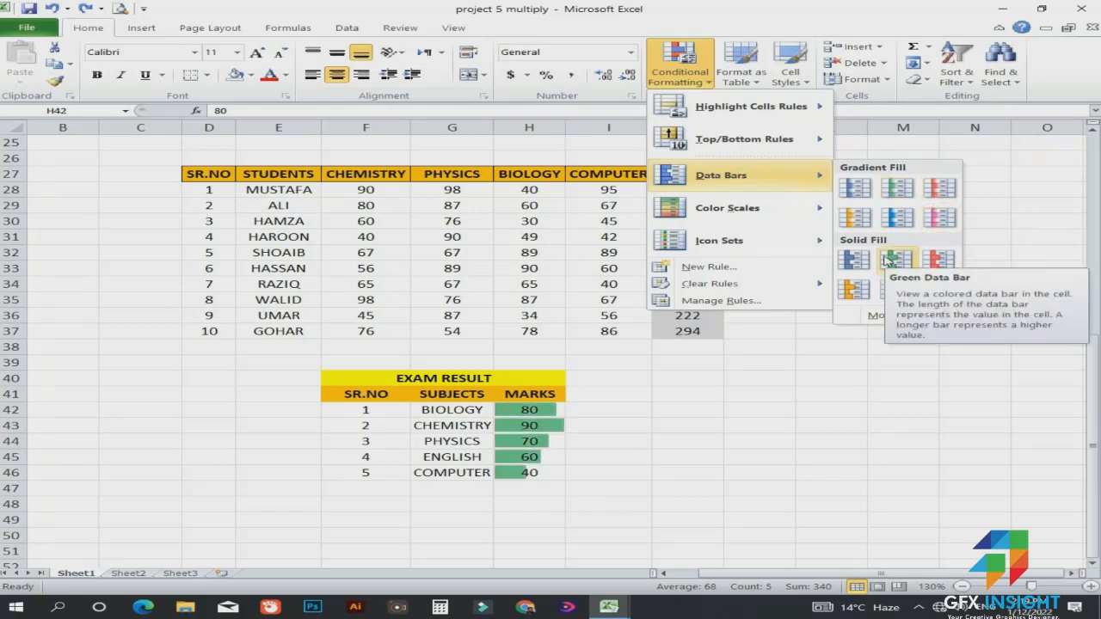
left_click(860, 187)
left_click(585, 442)
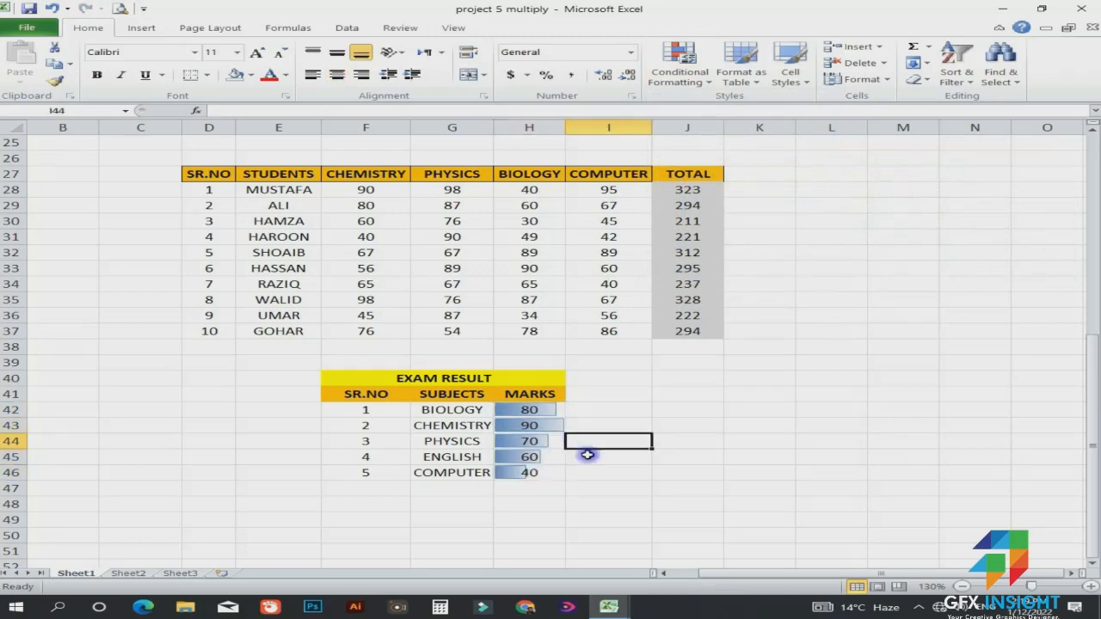
Change the English mark in H45 of the exam result table to 20
scroll(402, 468, "up", 2)
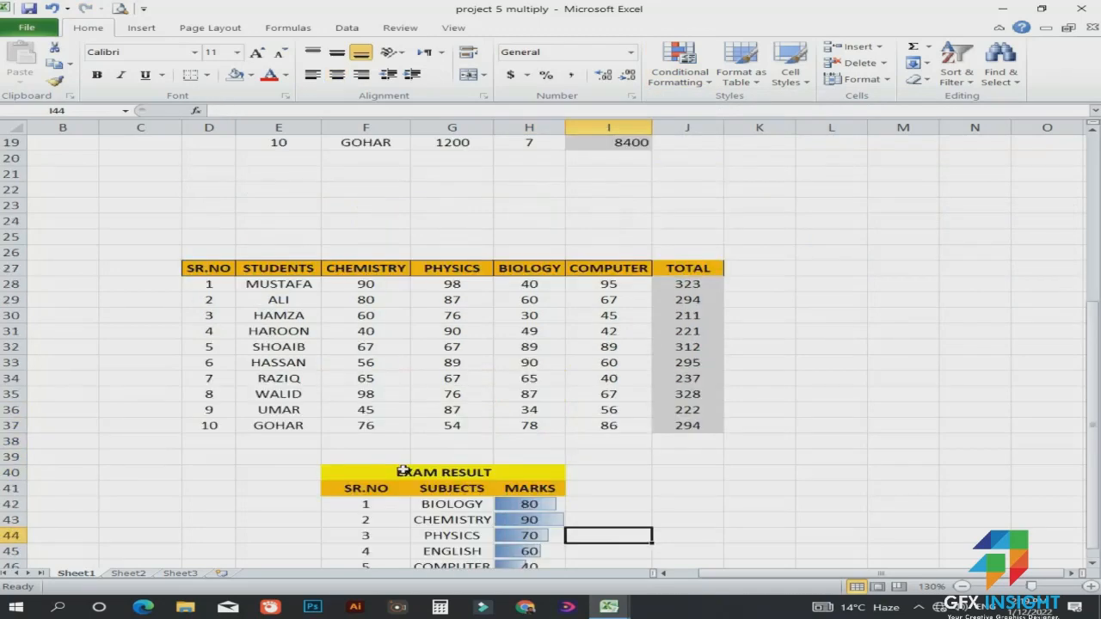
scroll(402, 469, "down", 2)
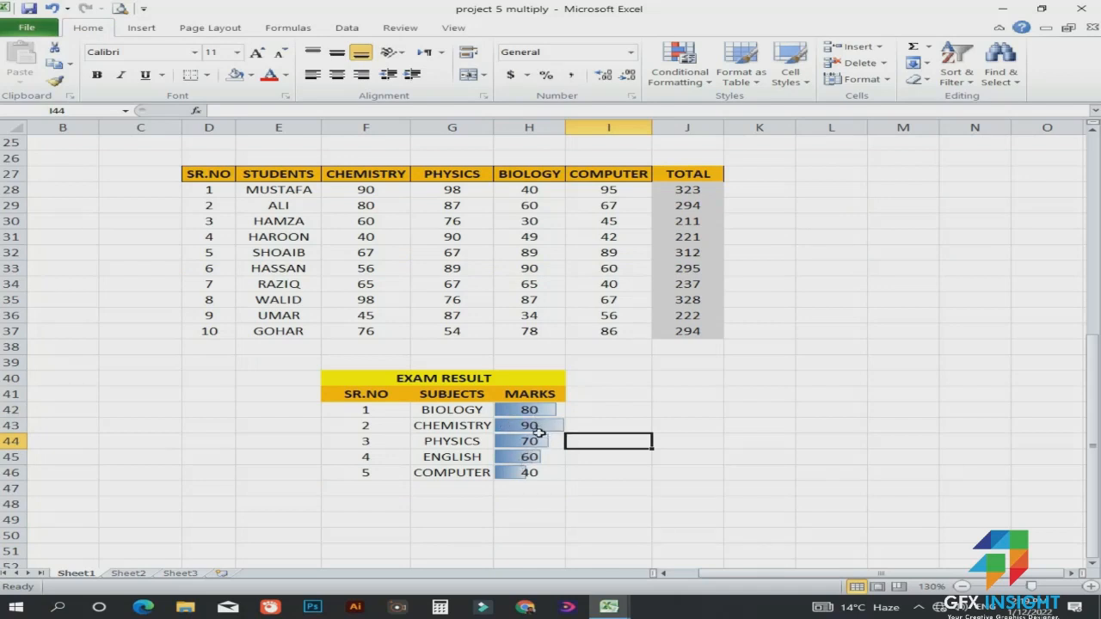
double_click(531, 457)
left_click_drag(537, 457, 507, 457)
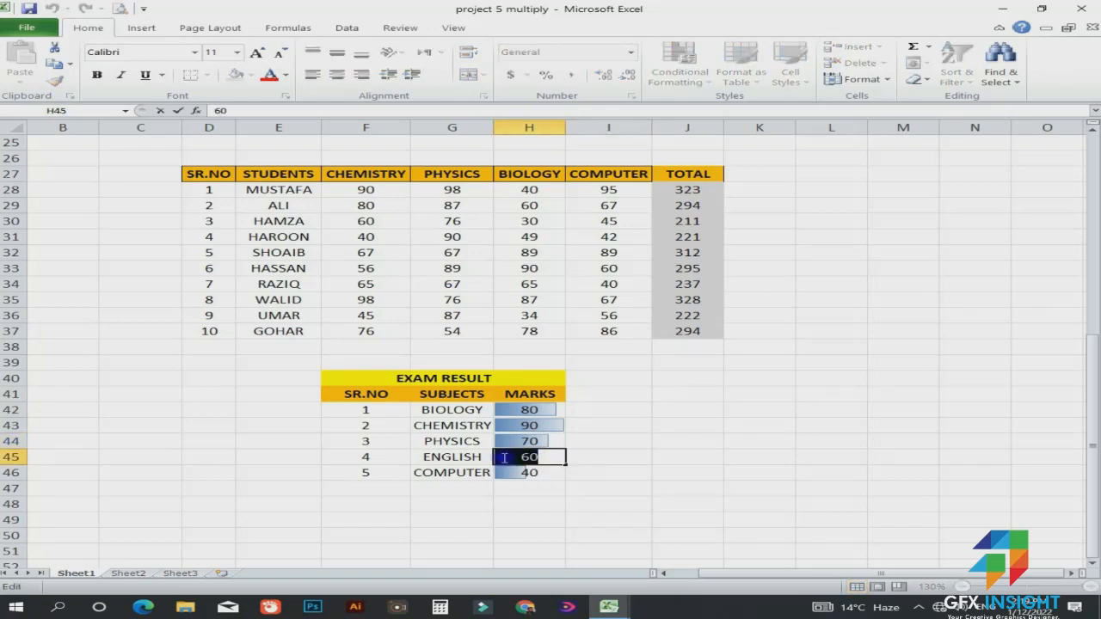
type("2")
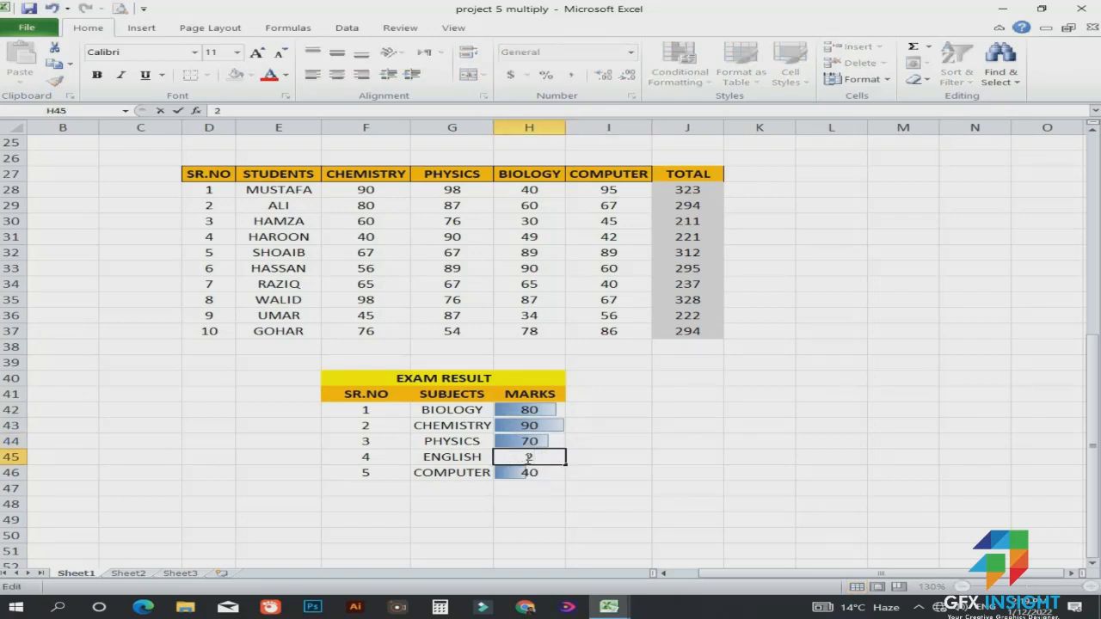
type("0")
left_click(571, 456)
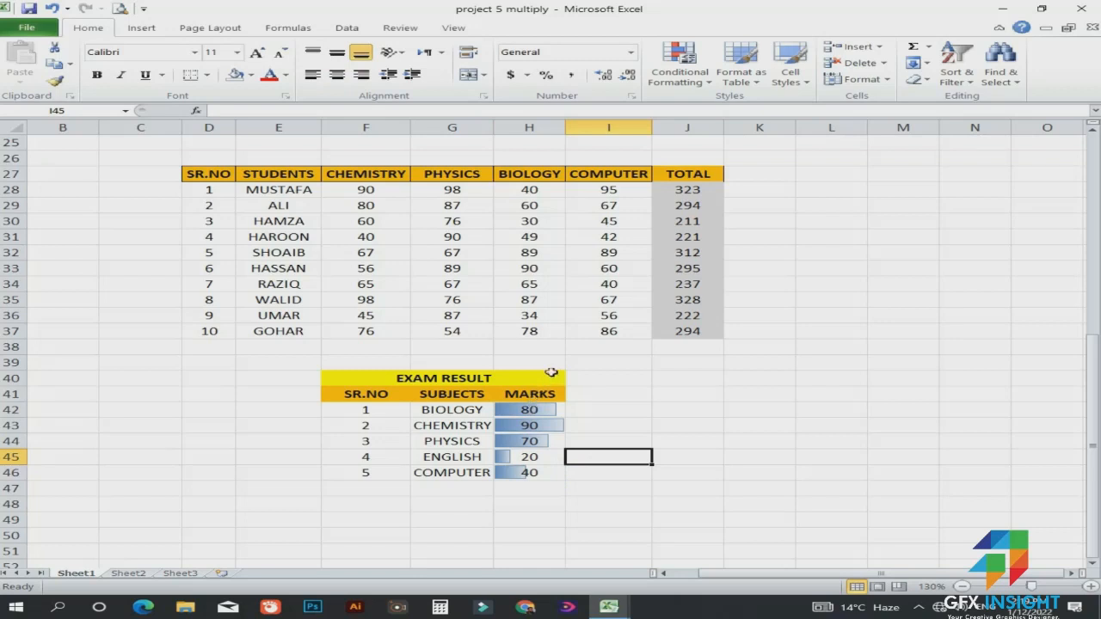
left_click(711, 83)
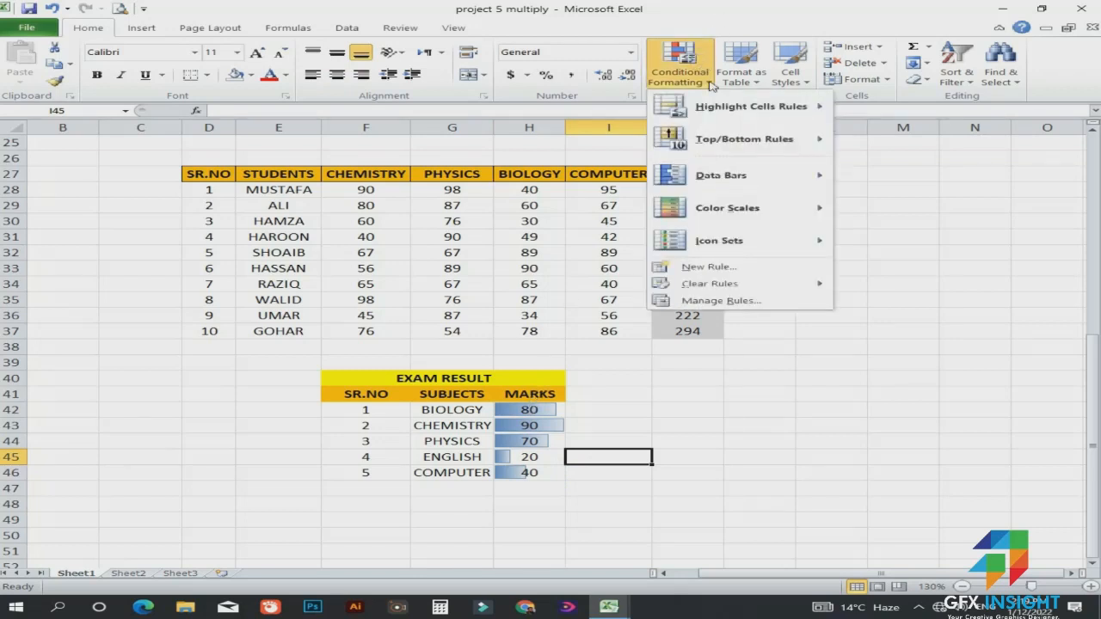
mouse_move(760, 205)
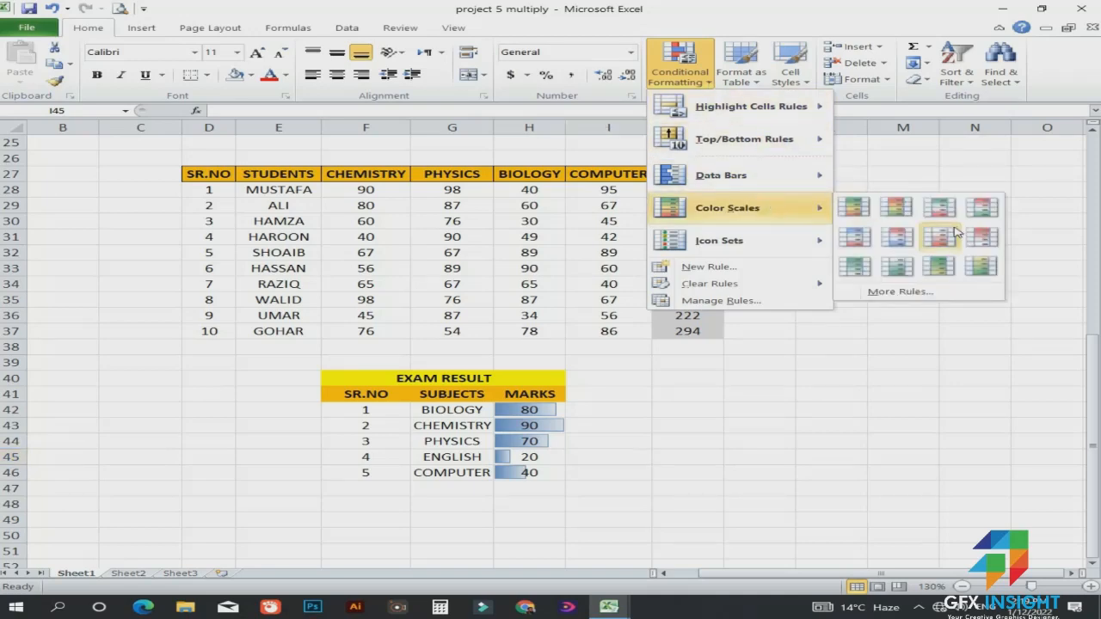
mouse_move(808, 240)
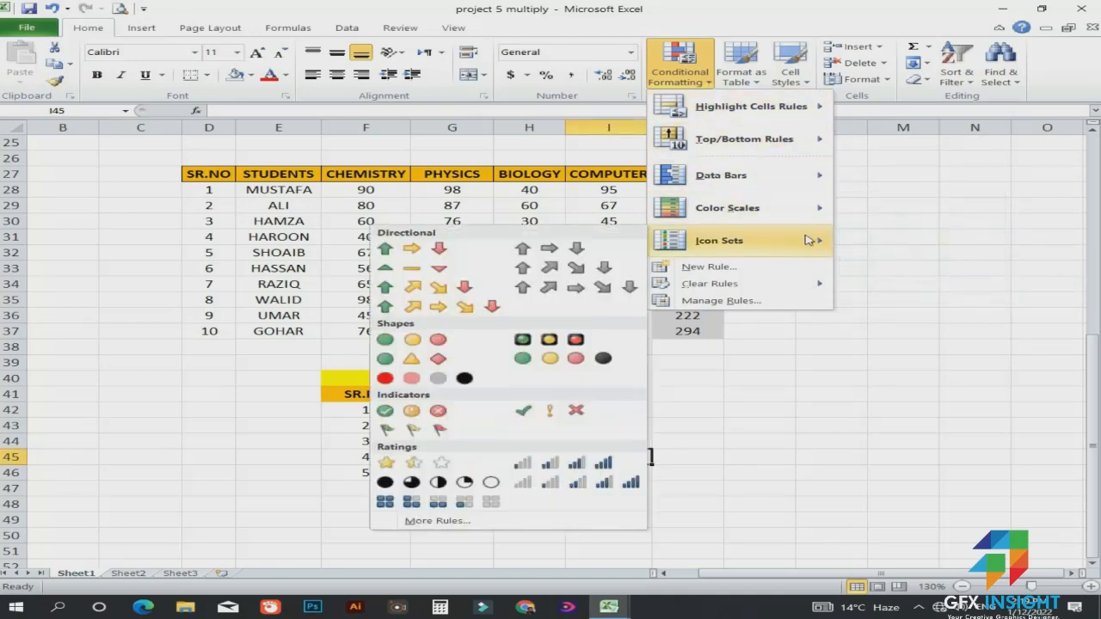
left_click(659, 387)
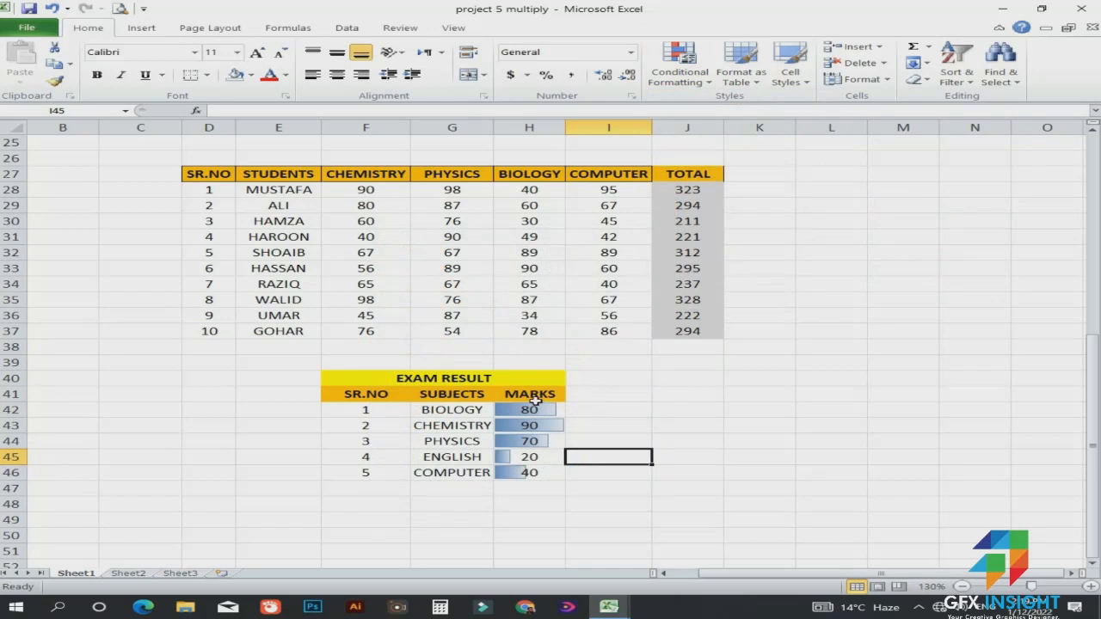
Add the four-level signal-bar Ratings icon set to the exam result marks in H42:H46
left_click_drag(542, 404, 526, 474)
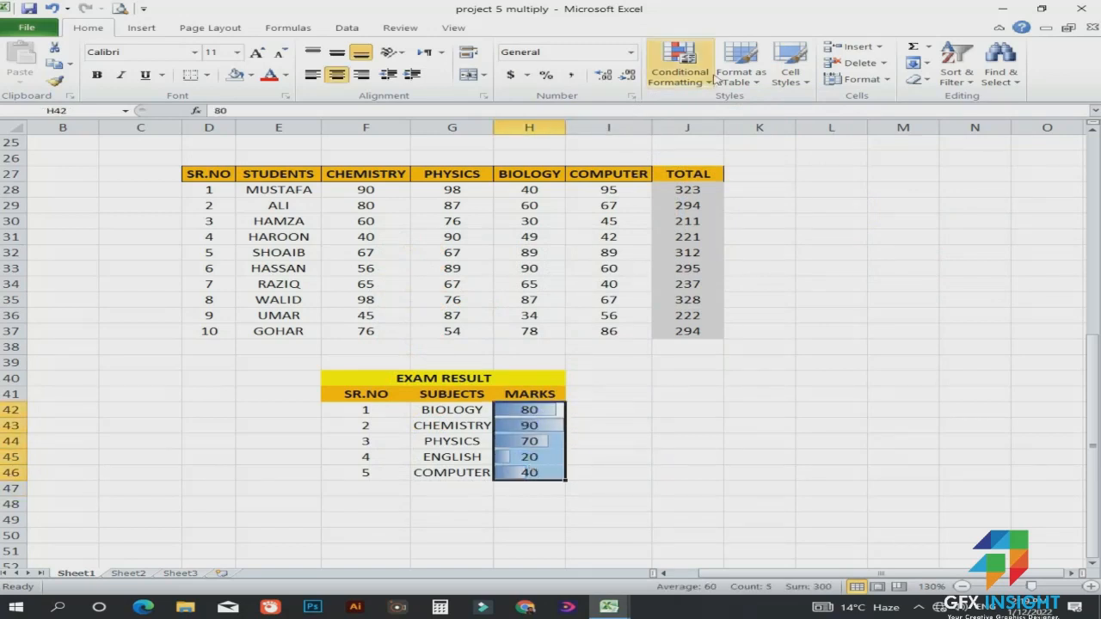
left_click(680, 65)
mouse_move(719, 240)
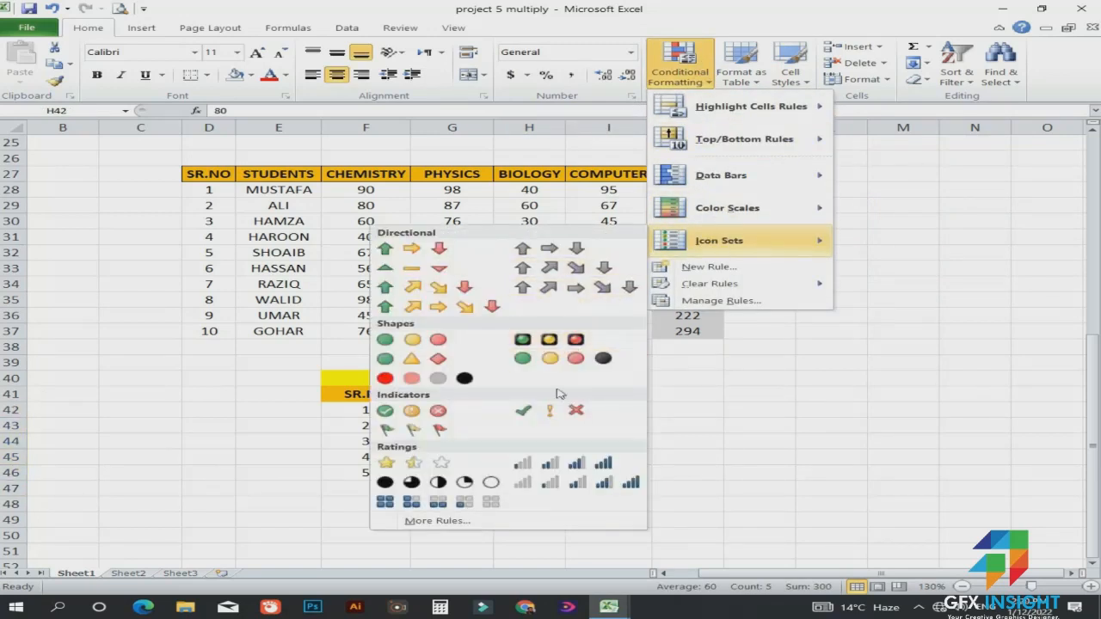
left_click(575, 463)
left_click(606, 457)
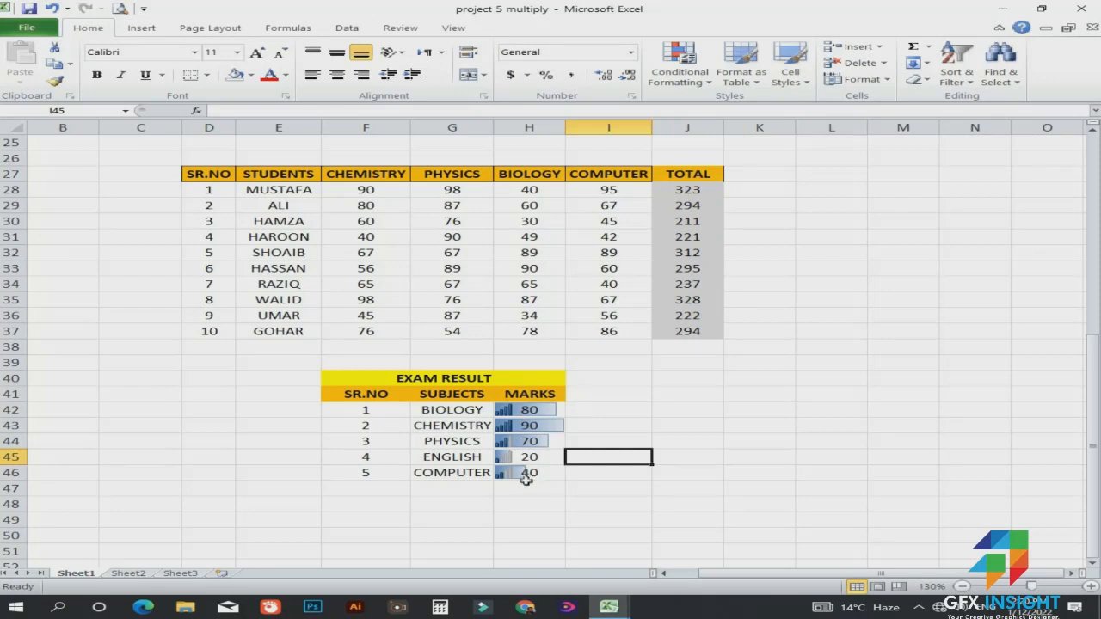
Examine the cell-content and formula-based types of a new formatting rule for H42:H46, and cancel without creating a rule
mouse_move(524, 475)
left_mouse_down()
mouse_move(524, 406)
mouse_move(524, 475)
left_mouse_up()
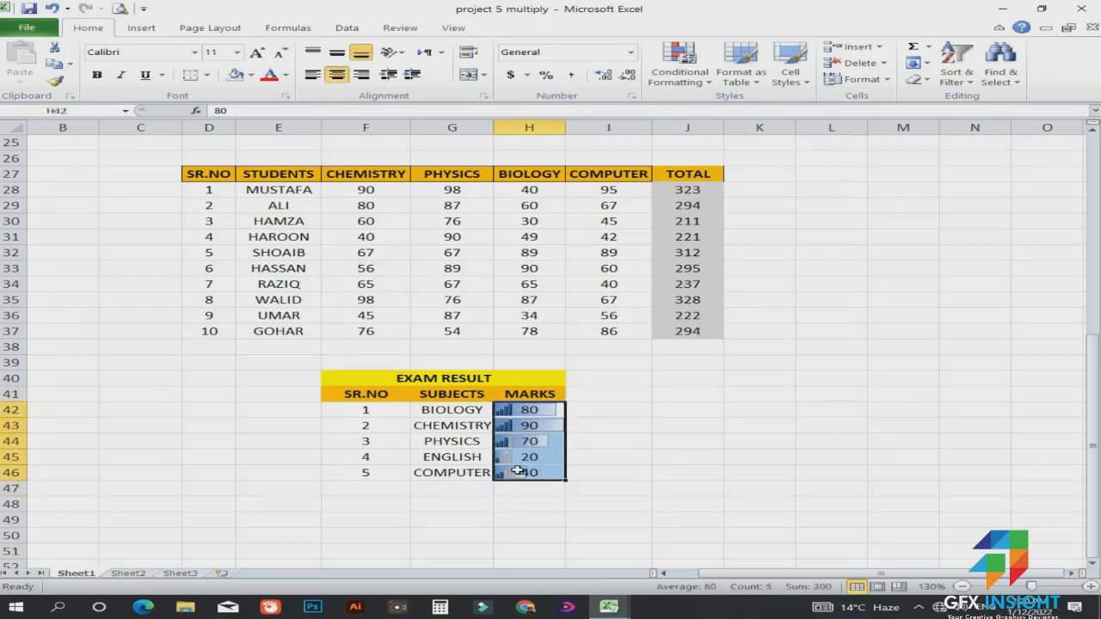
left_click(680, 69)
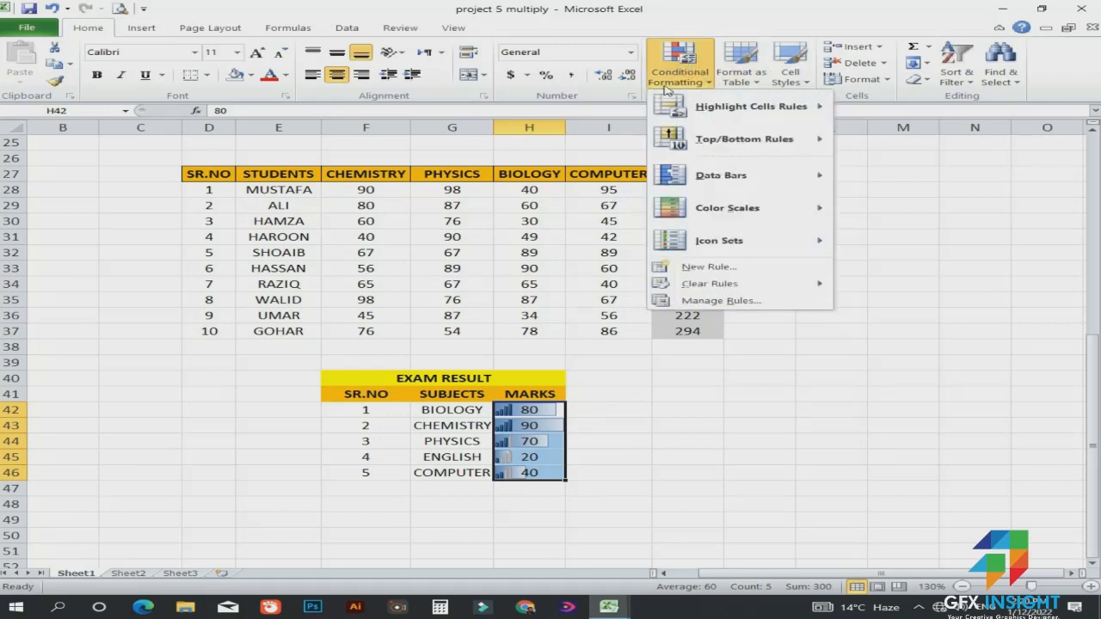
left_click(768, 271)
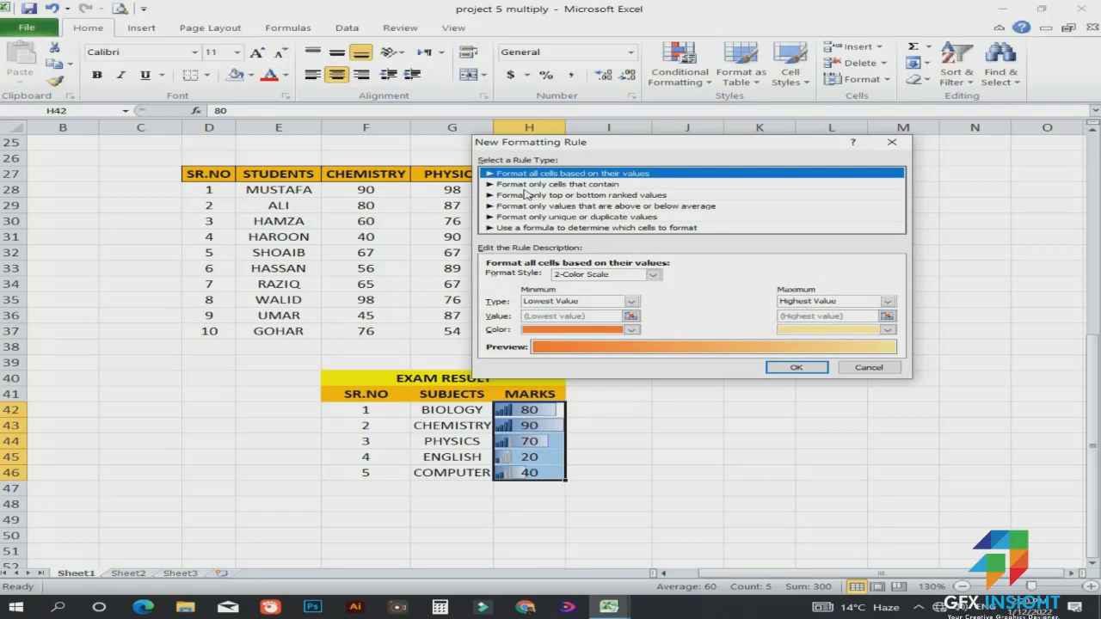
left_click(604, 184)
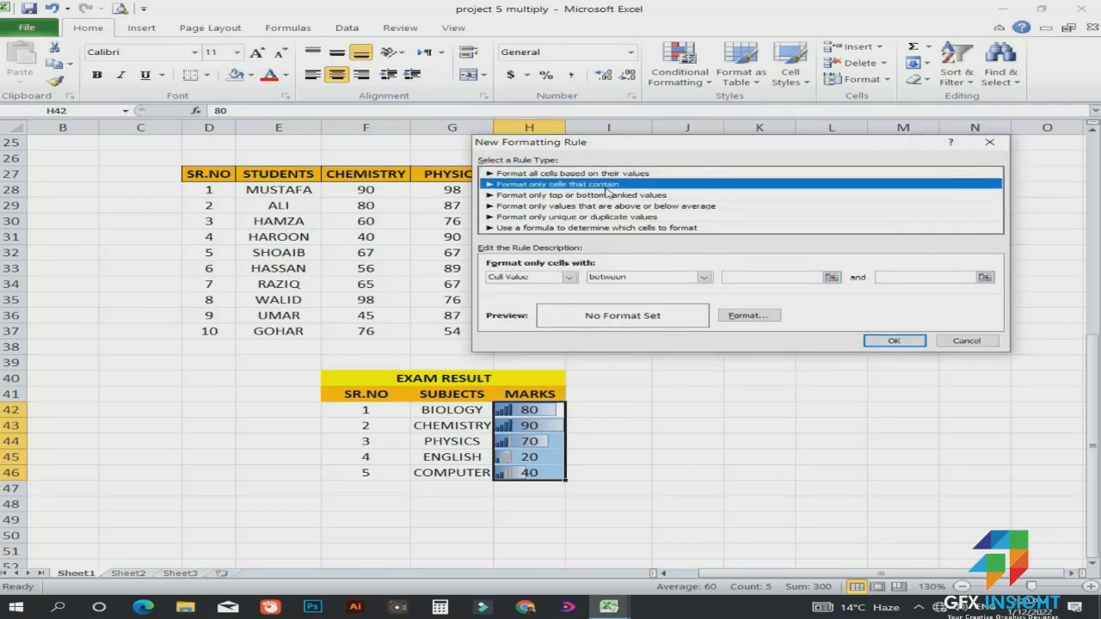
left_click(589, 228)
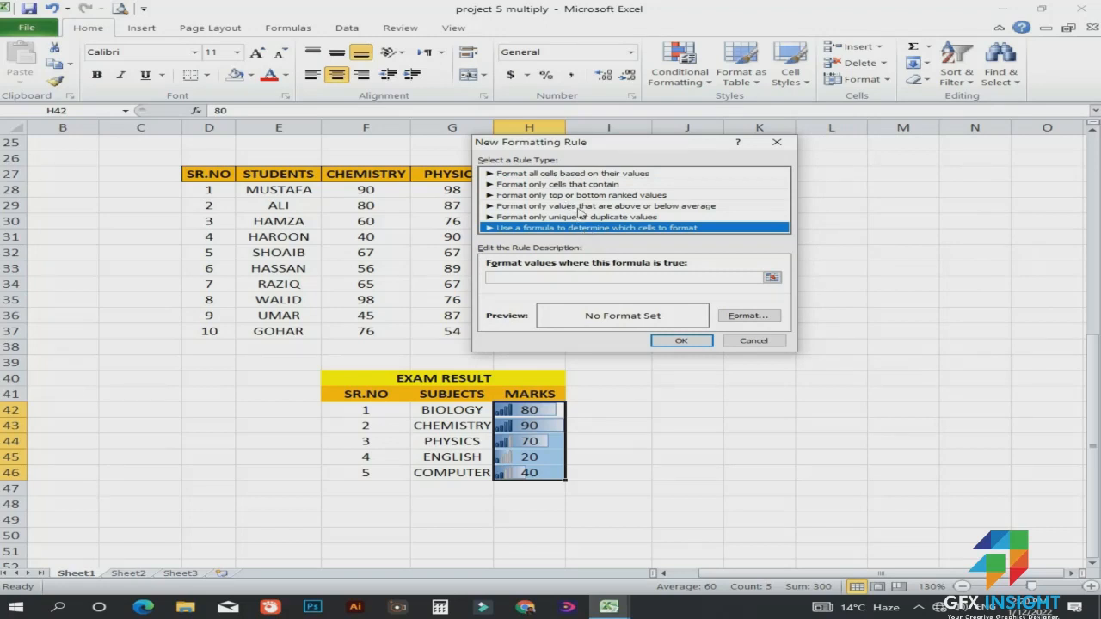
left_click(740, 340)
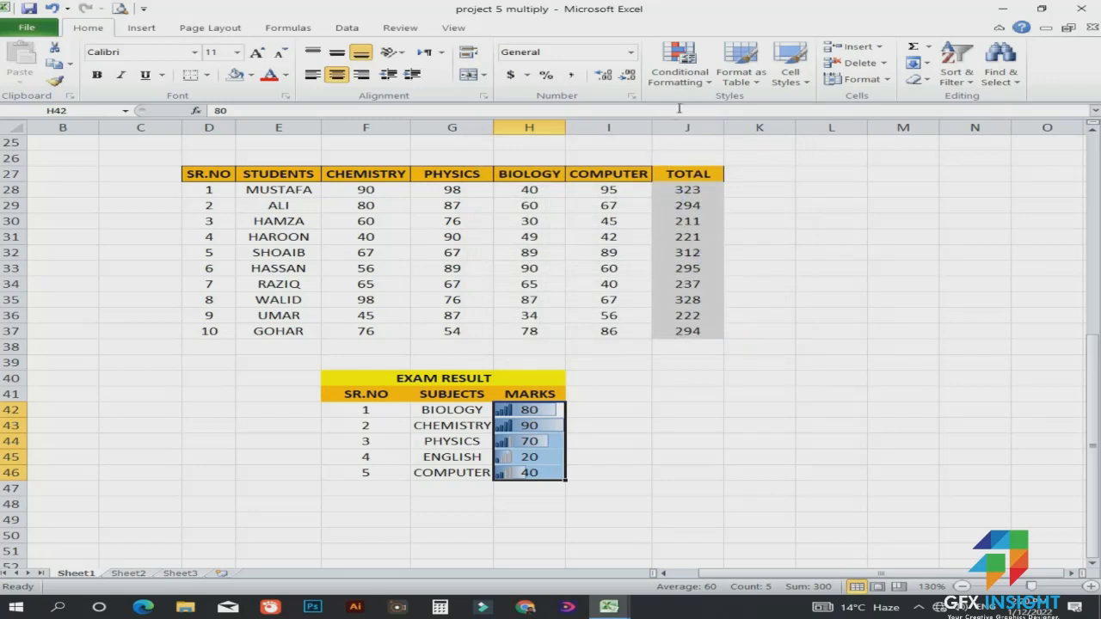
left_click(688, 75)
mouse_move(727, 107)
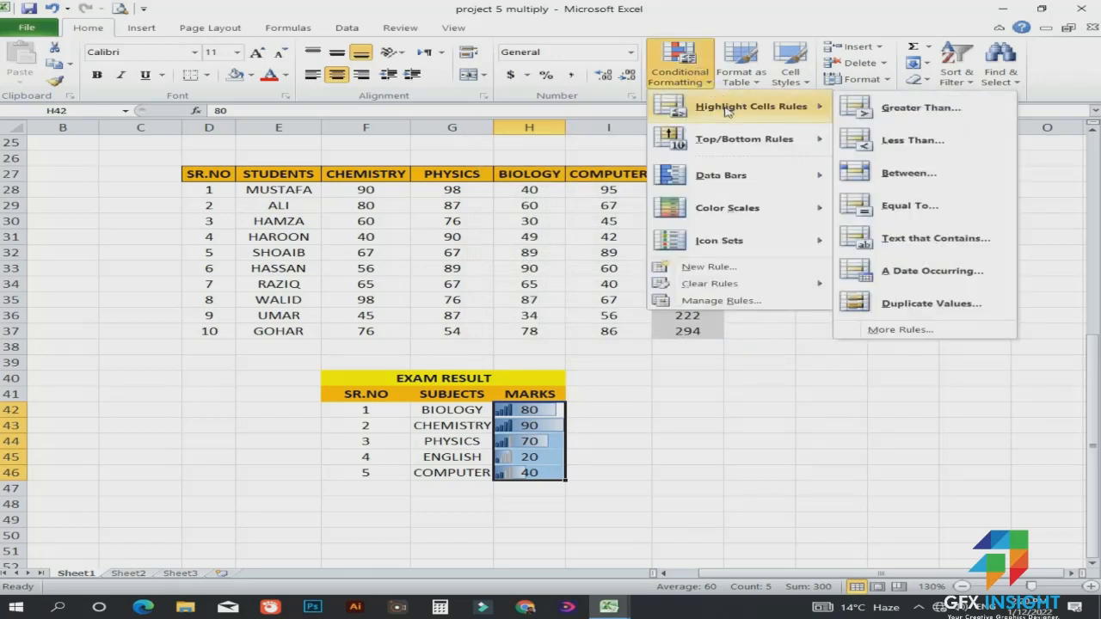
mouse_move(752, 155)
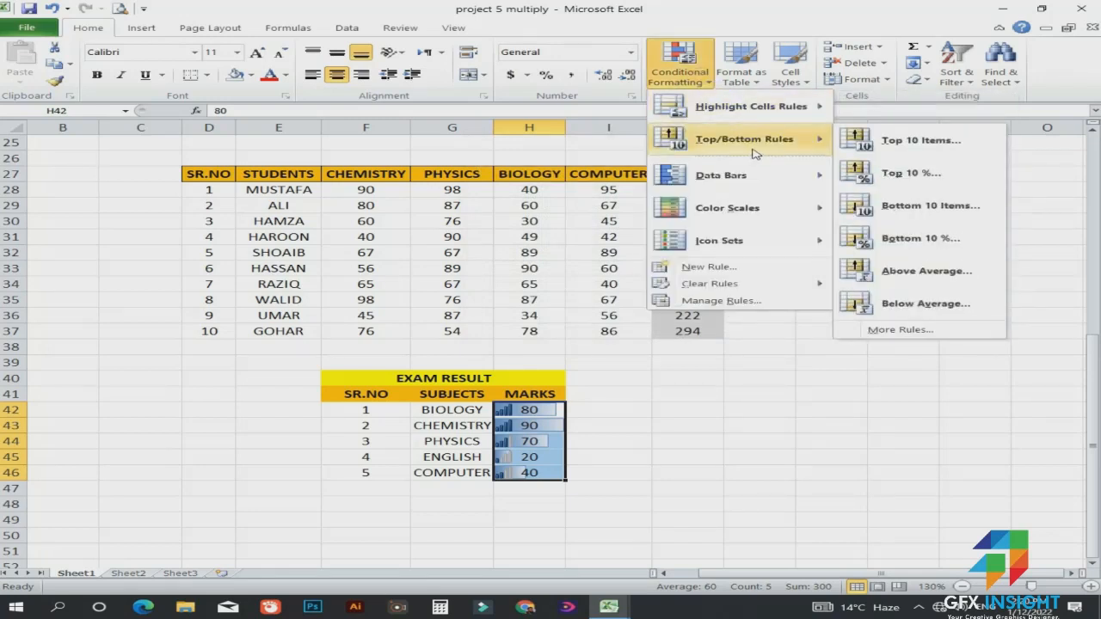